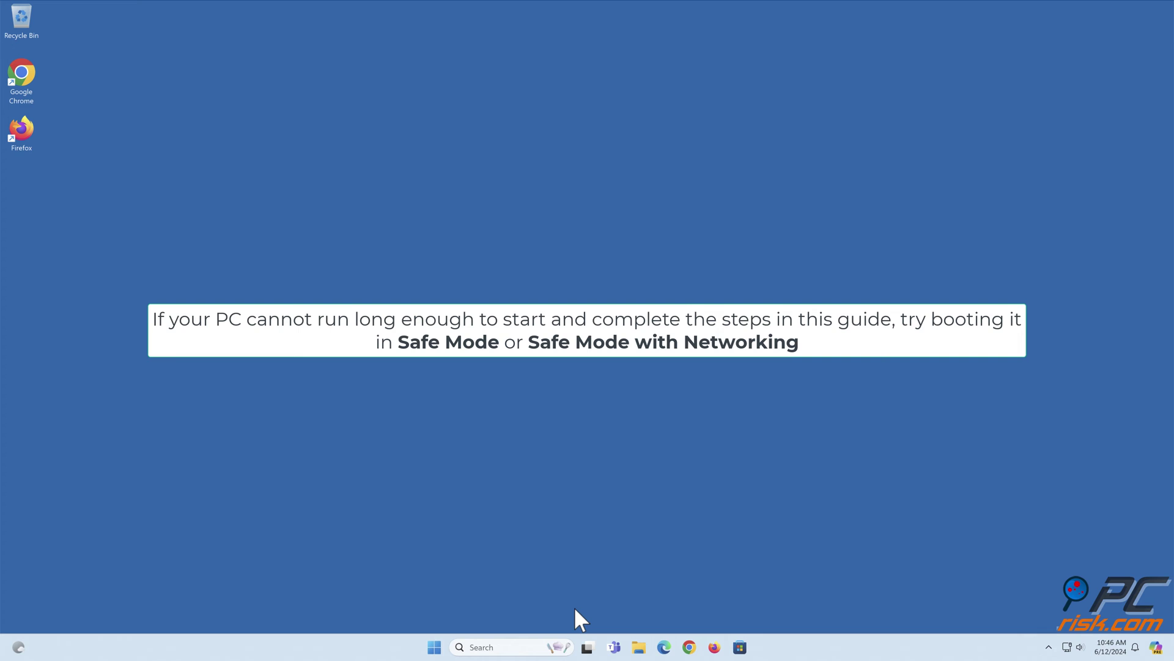
- Shift+Restart from the Start menu's power options to reach the recovery environment
left_click(435, 647)
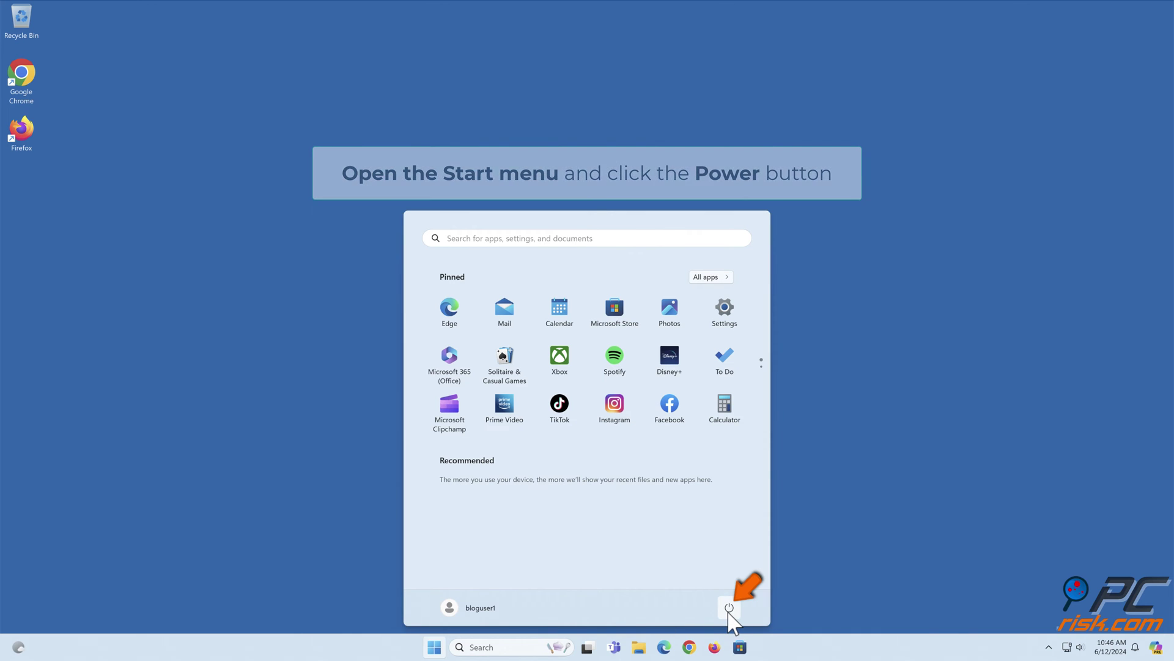
left_click(729, 608)
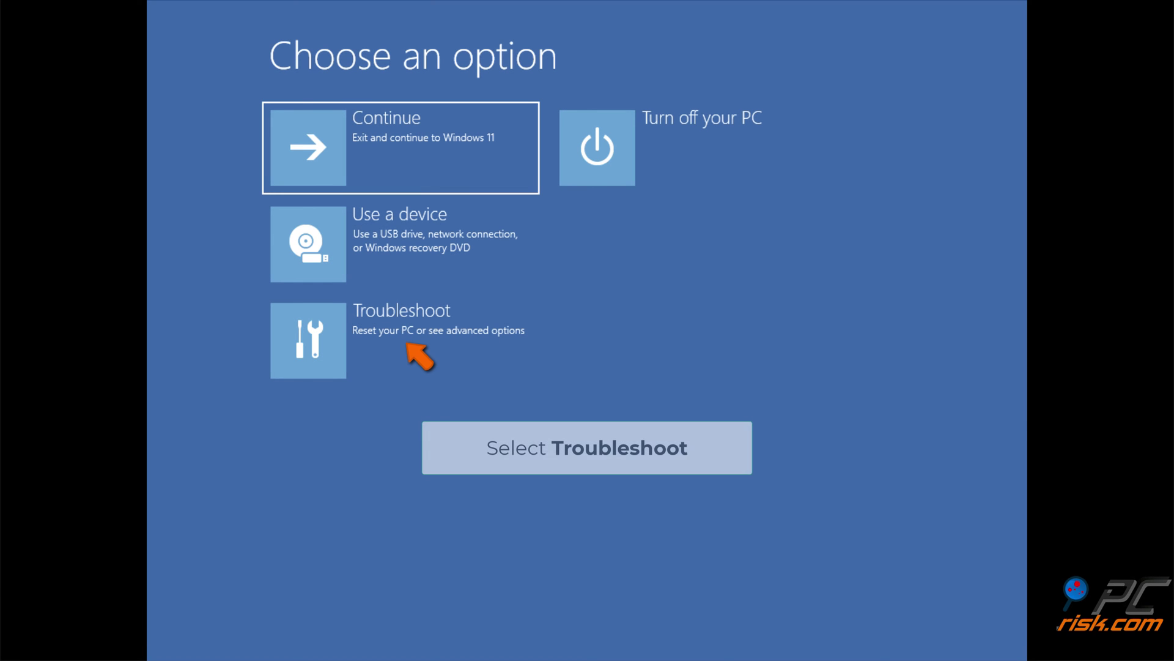
- Go through Troubleshoot > Advanced options > Startup Settings to reboot into Safe Mode with Networking
left_click(427, 336)
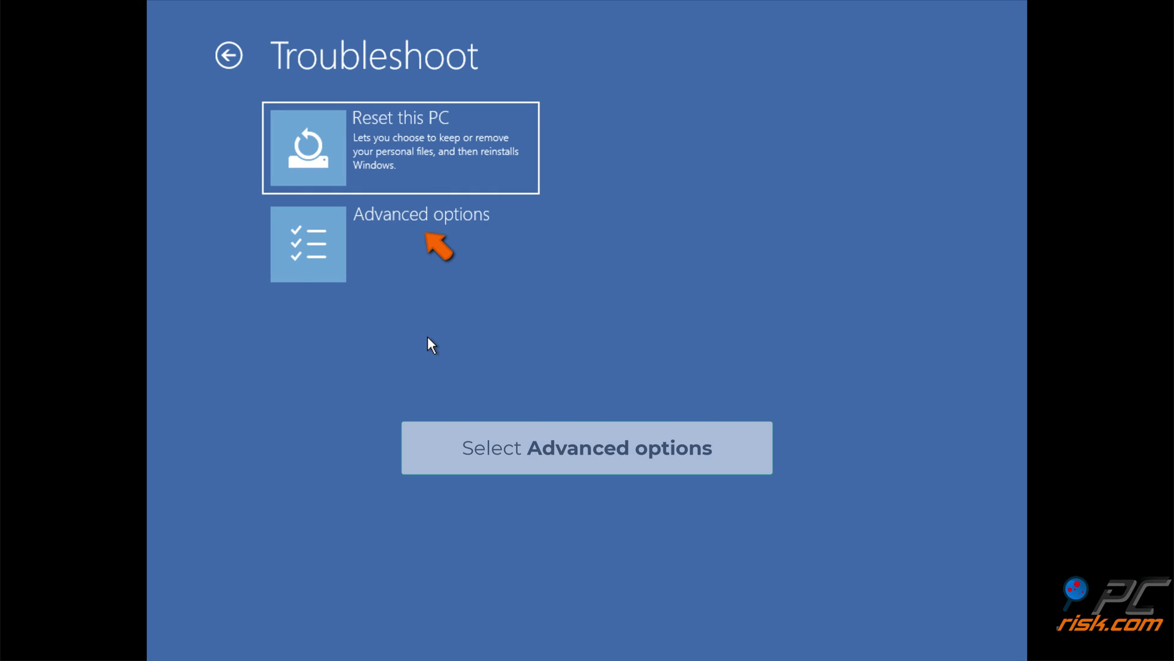
left_click(427, 245)
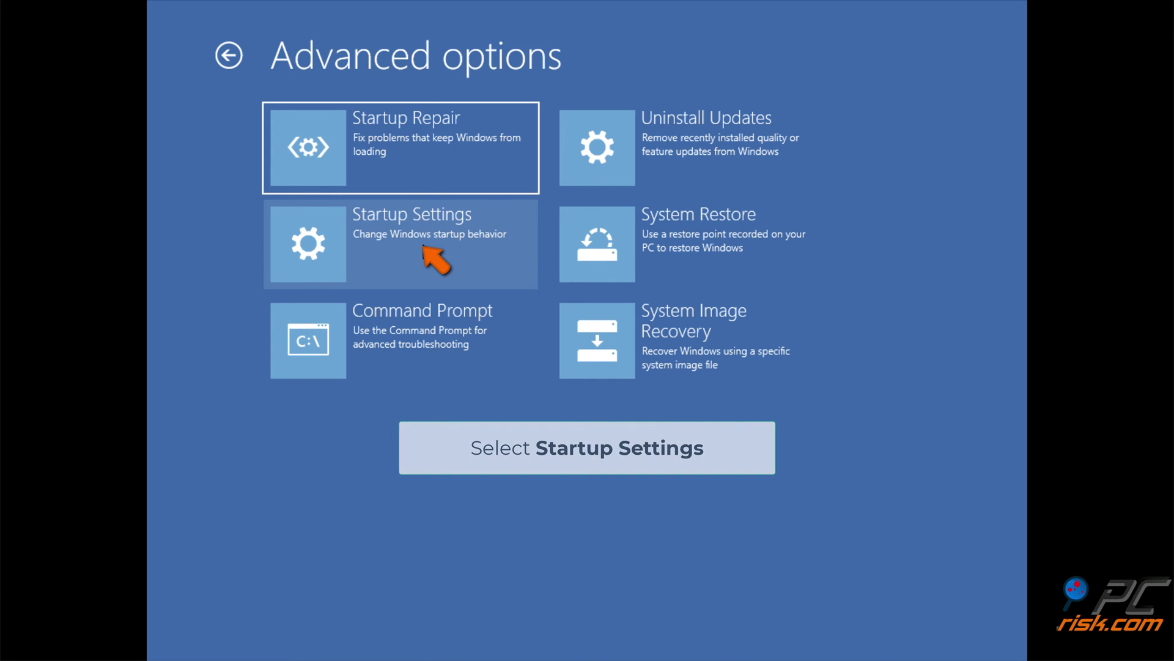
left_click(426, 244)
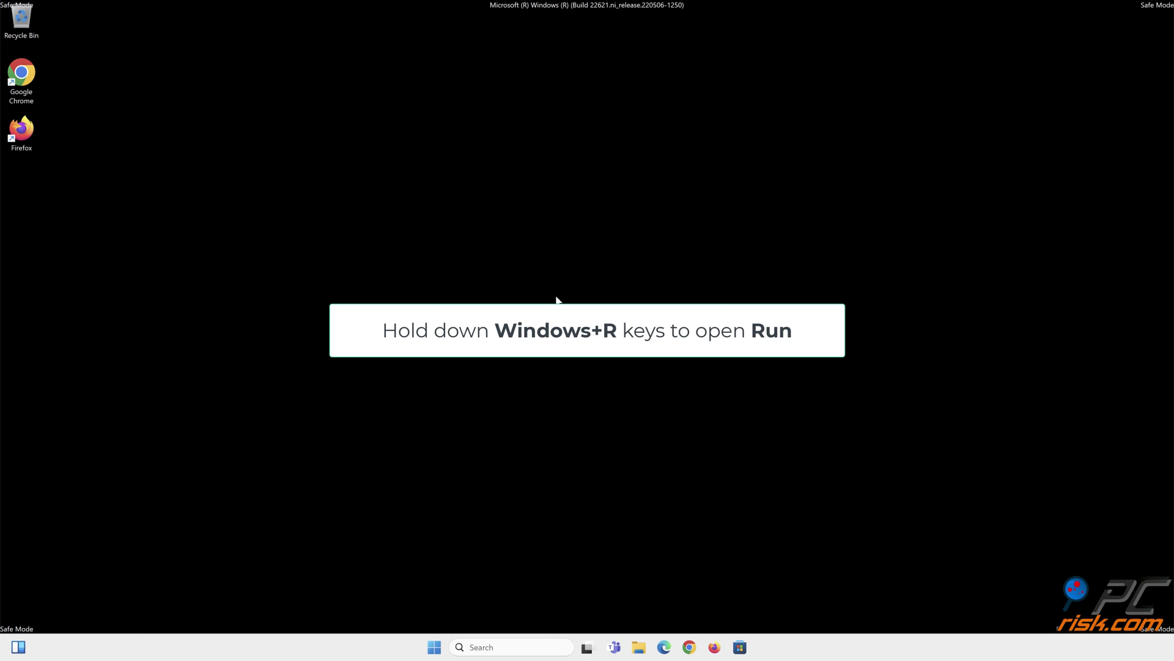
- Run mdsched.exe from the Run box to launch Windows Memory Diagnostic
key("super+r")
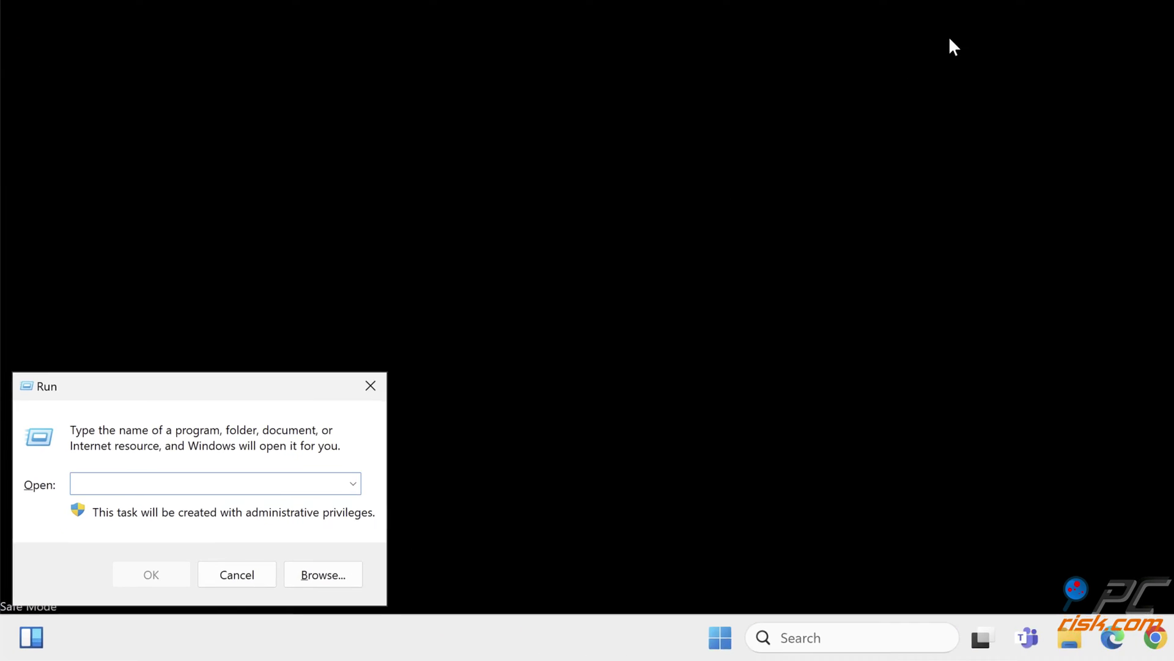
type("mdsched.exe")
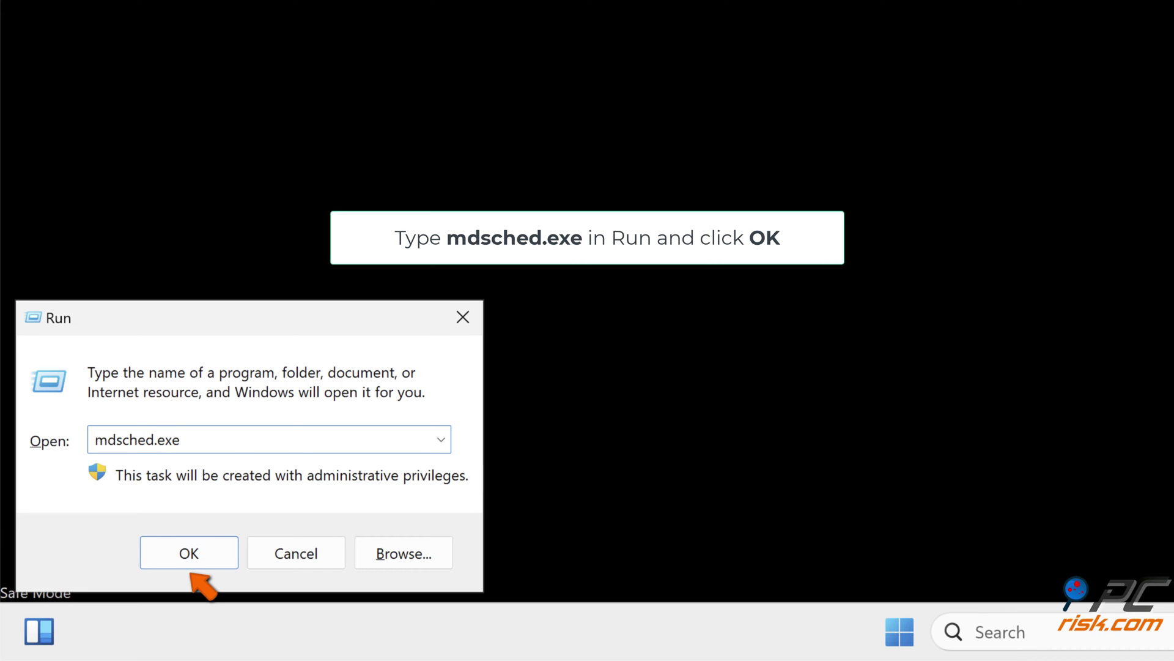
left_click(187, 558)
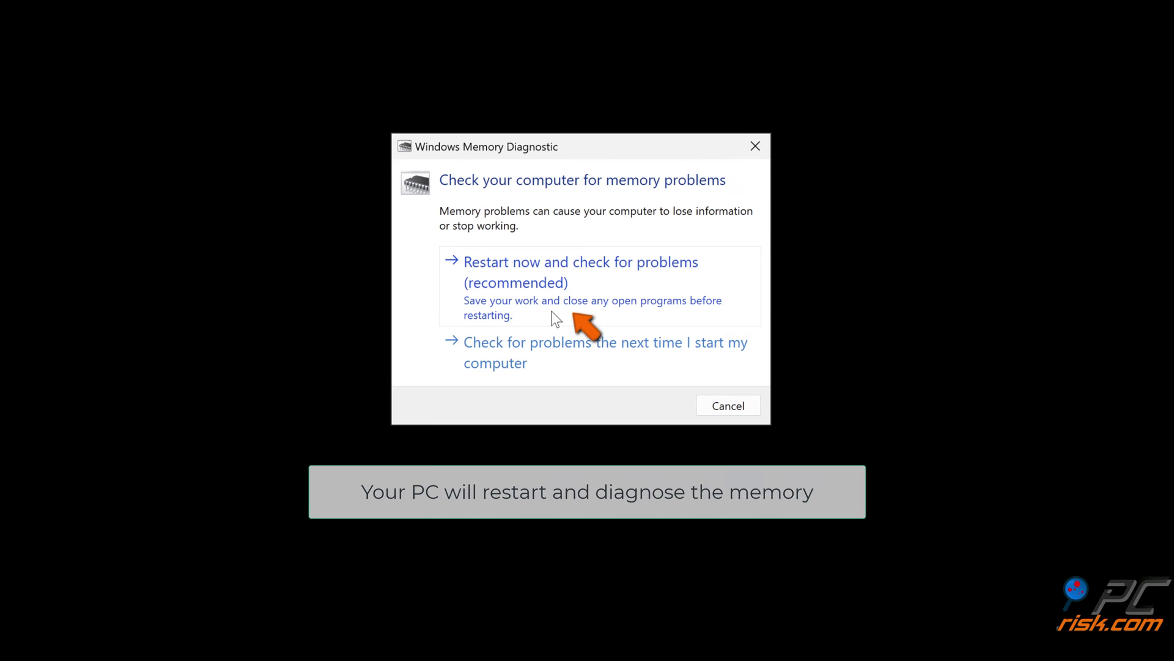
- Choose 'Restart now and check for problems (recommended)' to test the memory
left_click(556, 318)
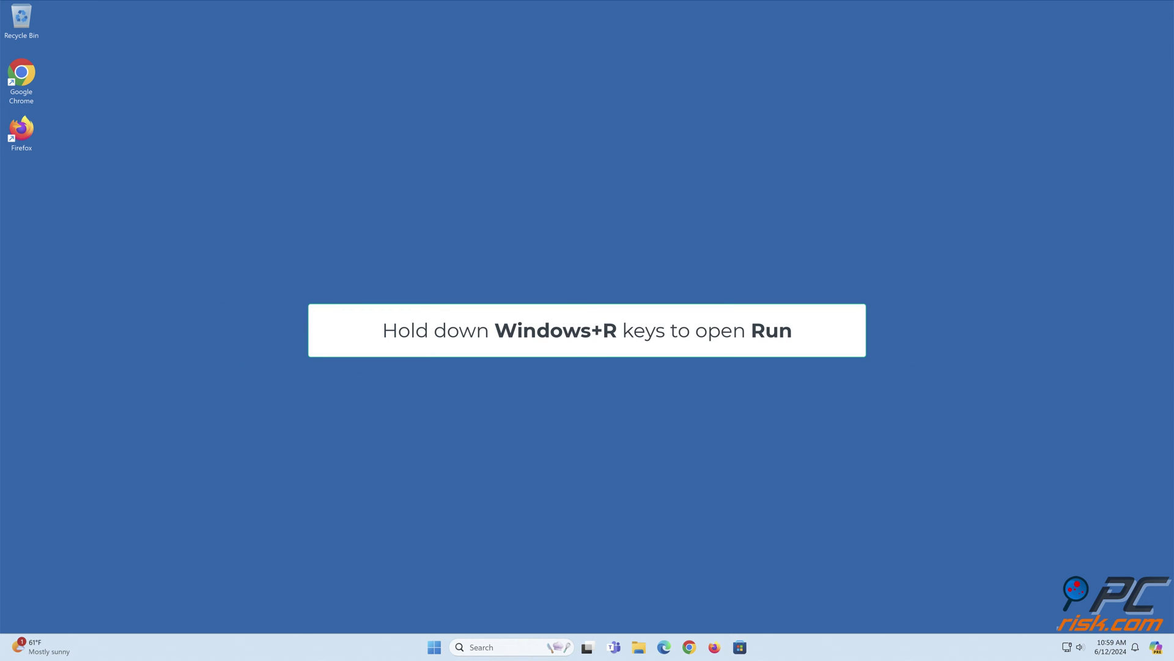
- Replace the previous Run command with eventvwr to launch Event Viewer
key("super+r")
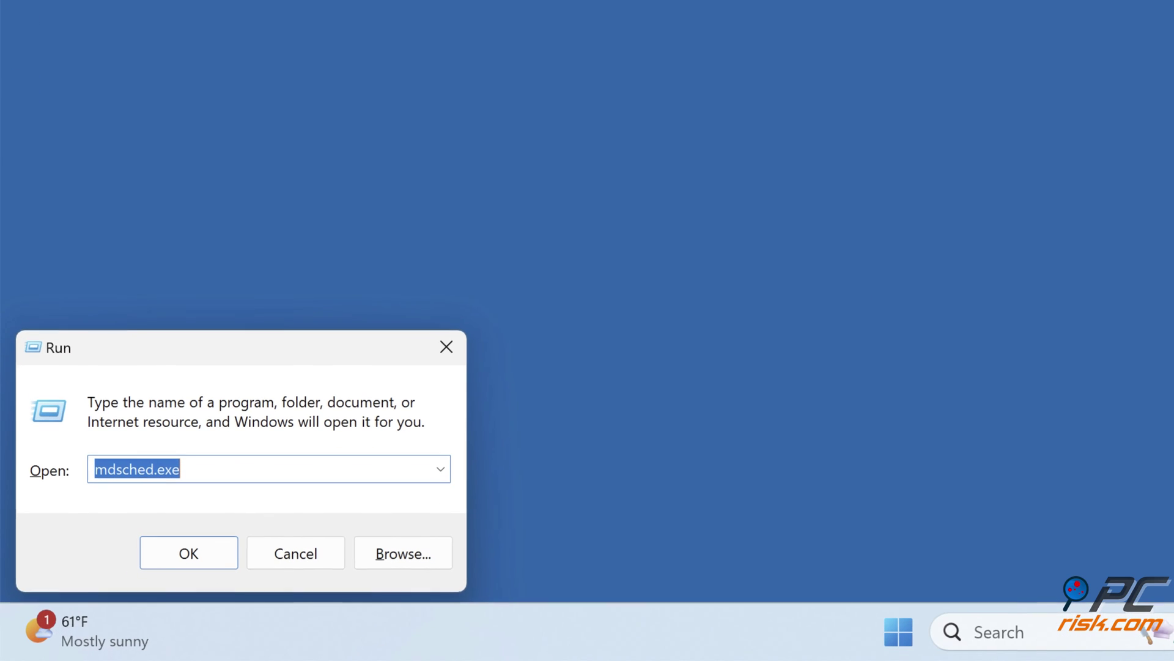
key("BackSpace")
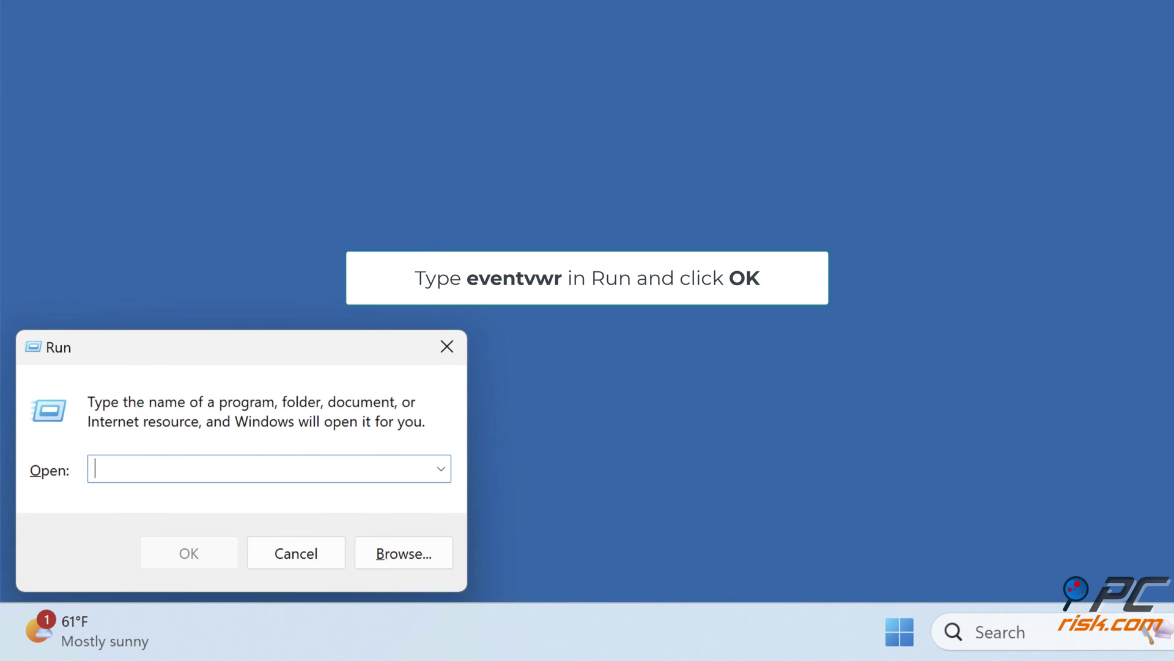
type("eventvwr")
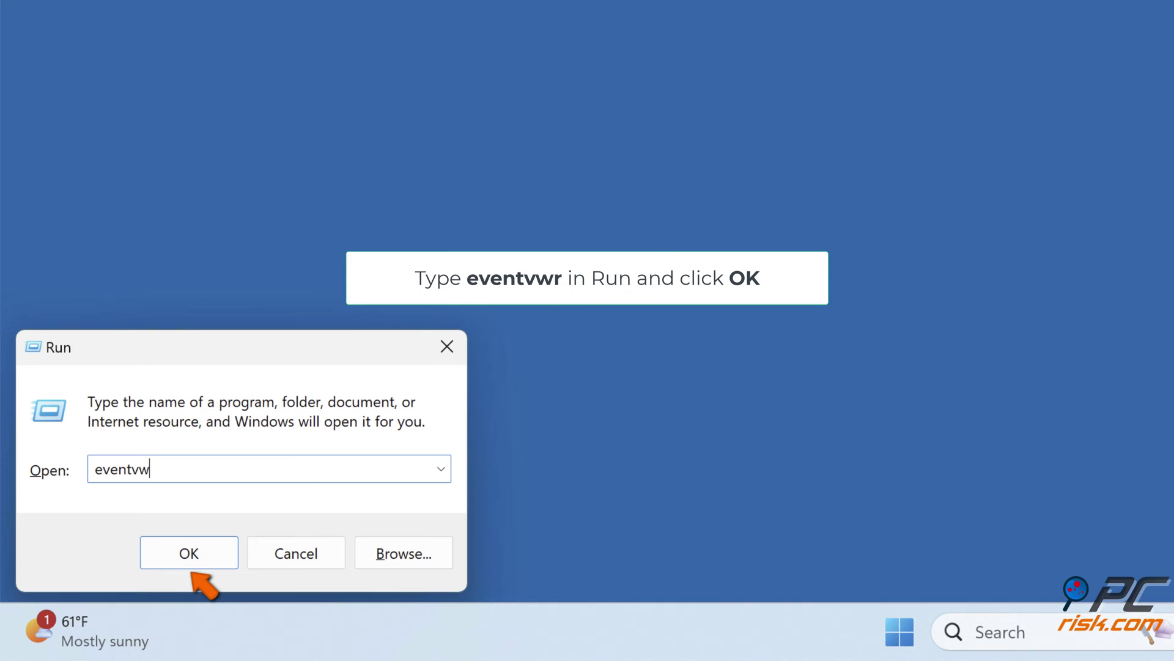
left_click(193, 565)
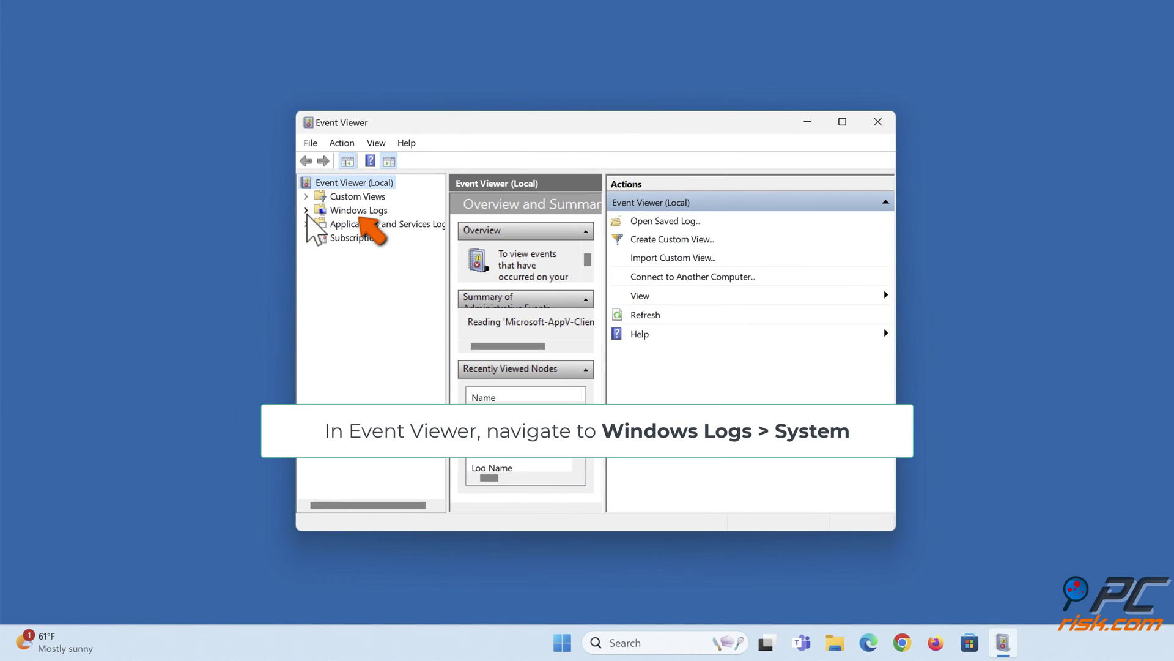
- Filter the Windows Logs > System log to the MemoryDiagnostics-Results event source
left_click(306, 211)
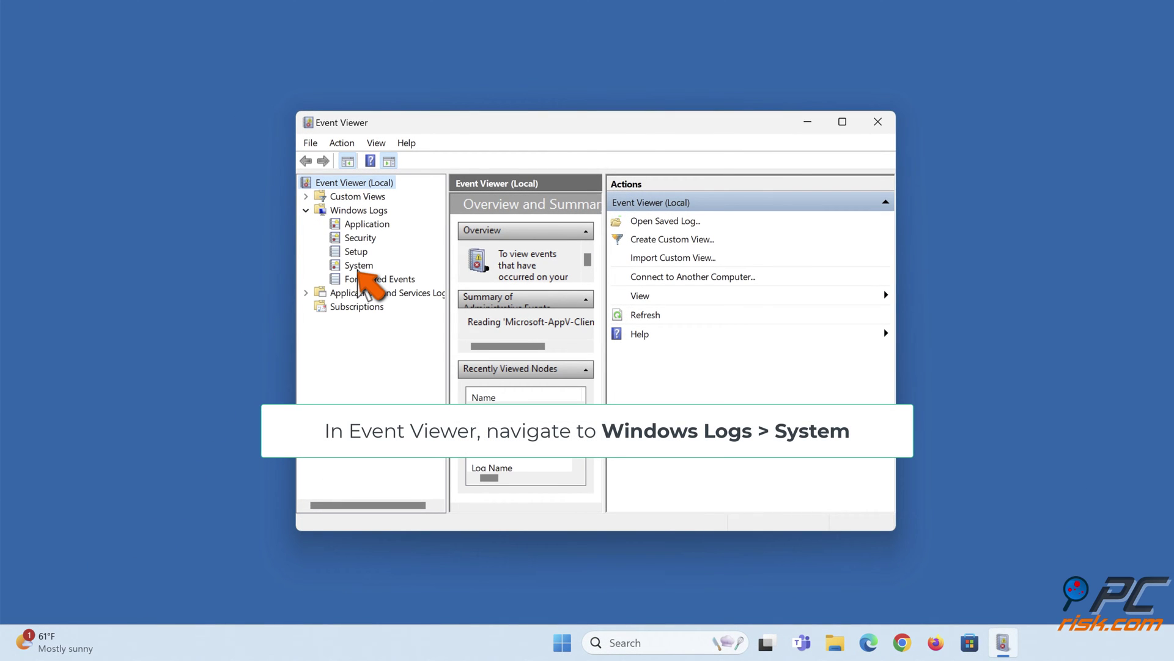
left_click(359, 267)
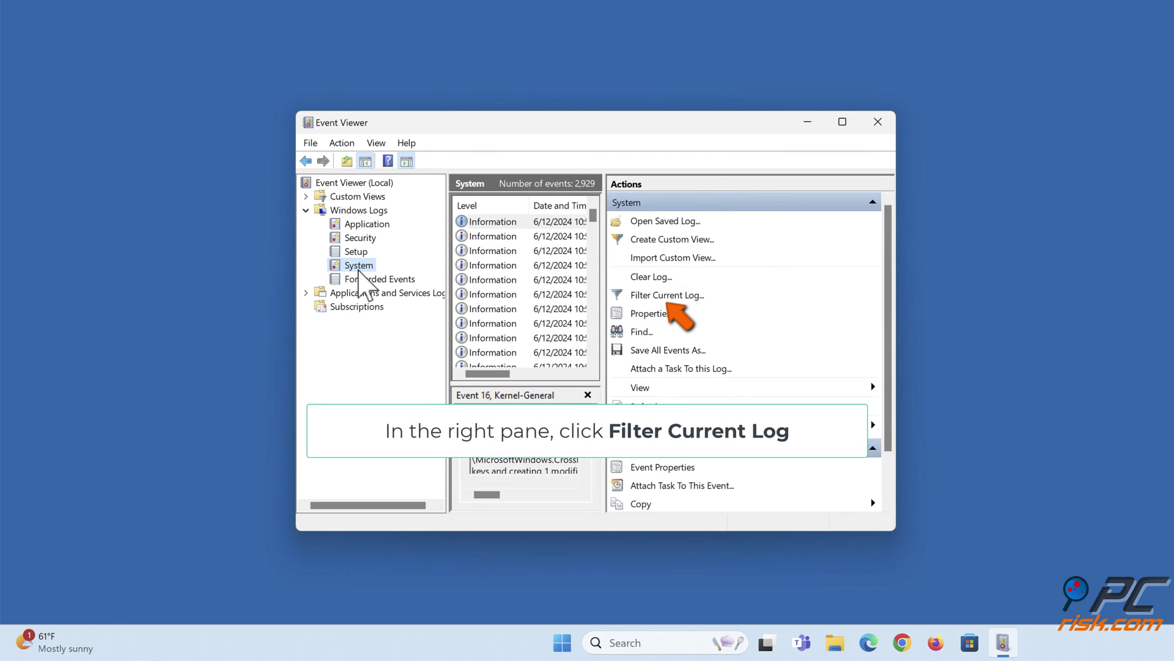
left_click(665, 296)
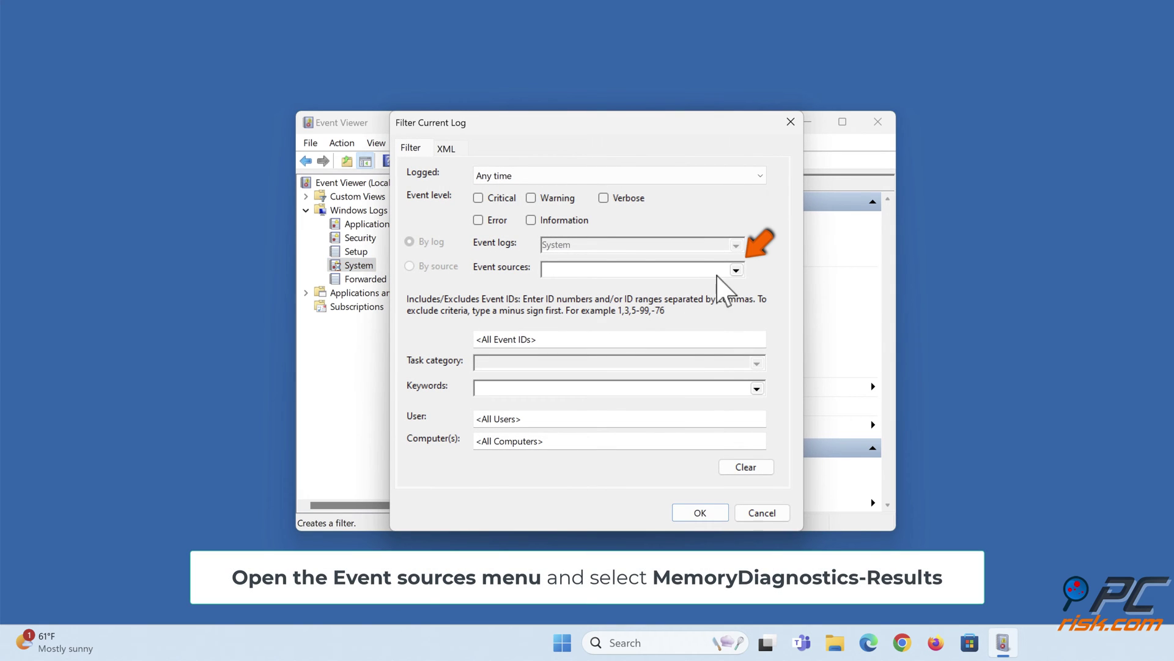
left_click(736, 270)
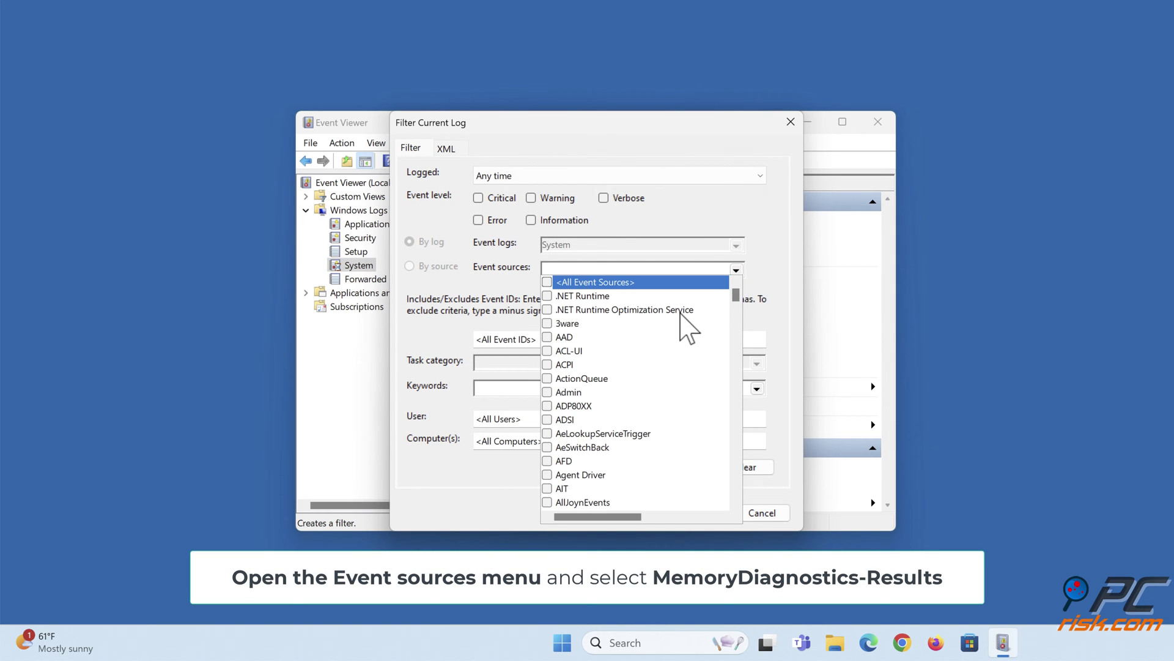
scroll(685, 327, "down", 20)
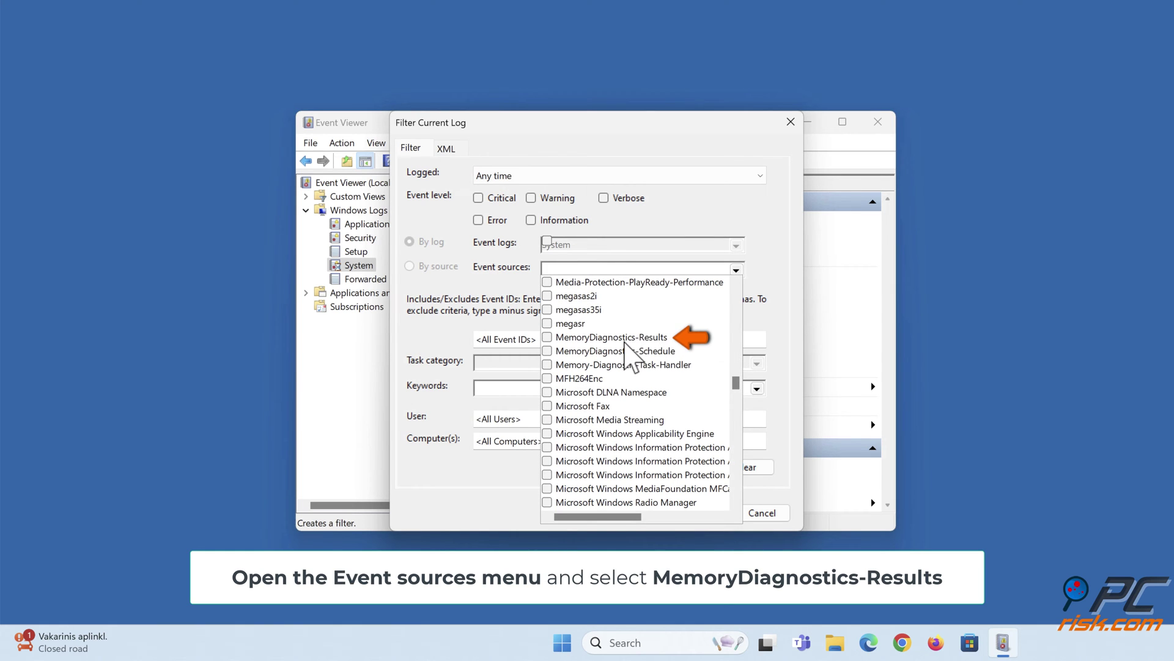
left_click(626, 340)
left_click(762, 318)
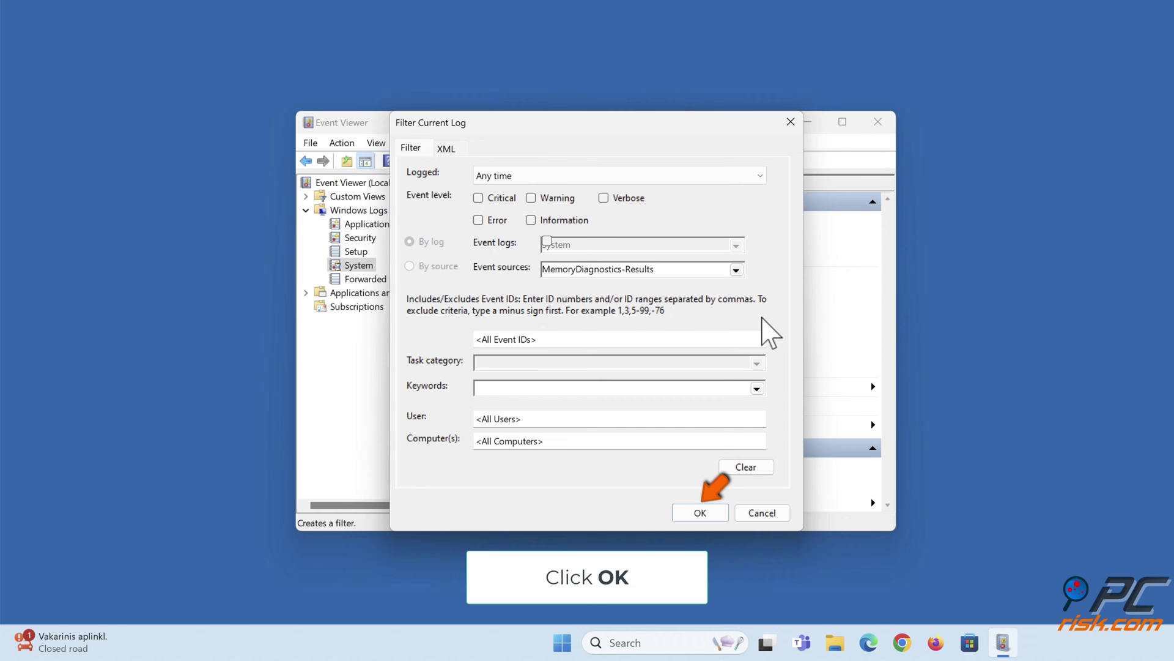
left_click(699, 514)
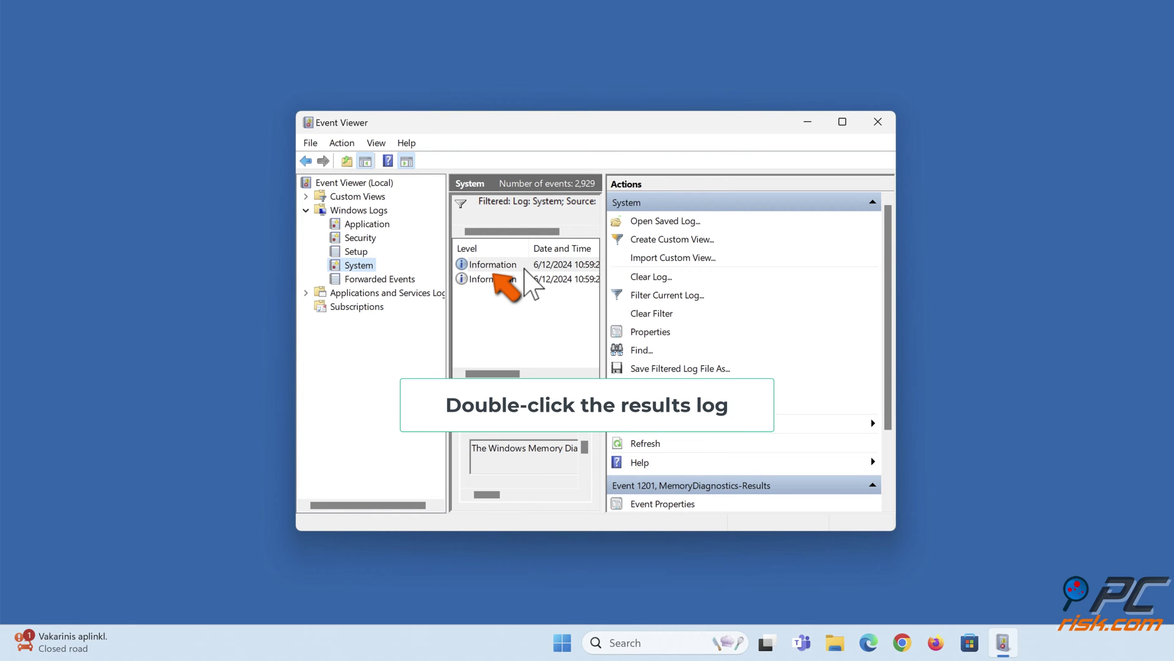
- Read the MemoryDiagnostics-Results Information event showing no memory errors, then close Event Viewer
double_click(524, 267)
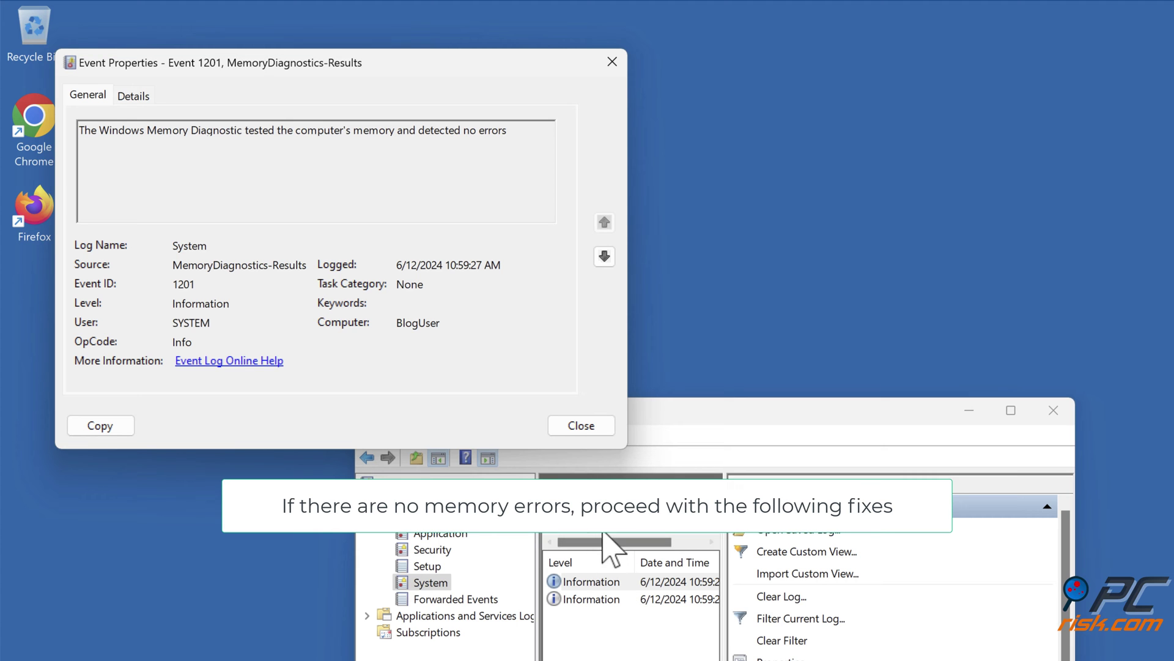
left_click(581, 425)
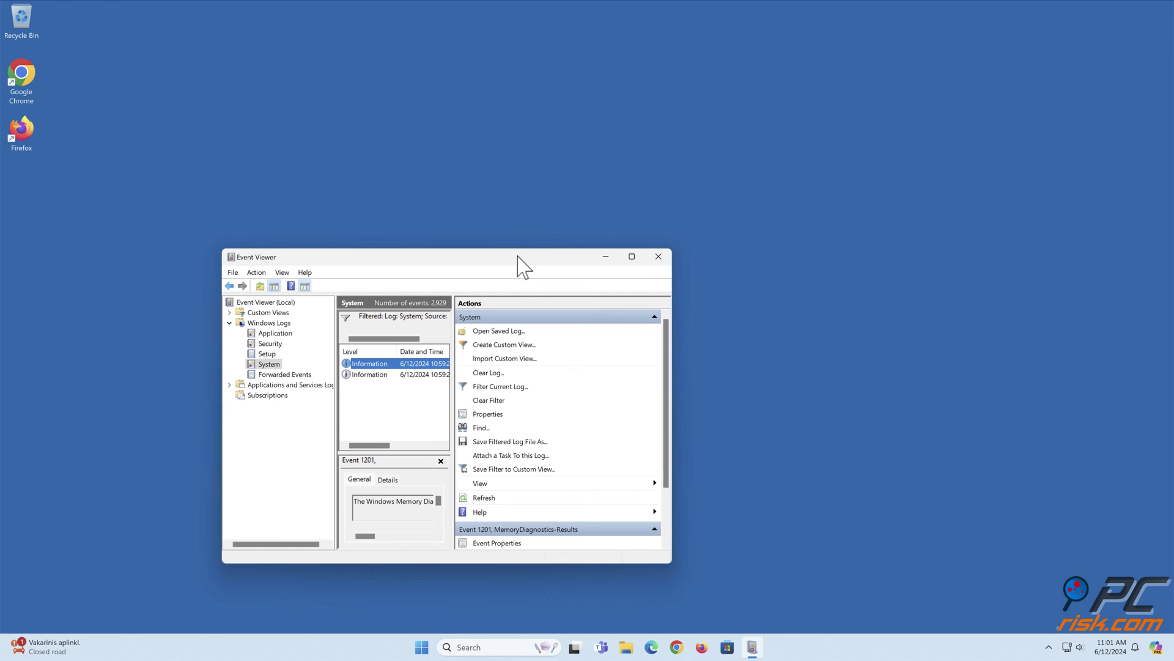
left_click(661, 256)
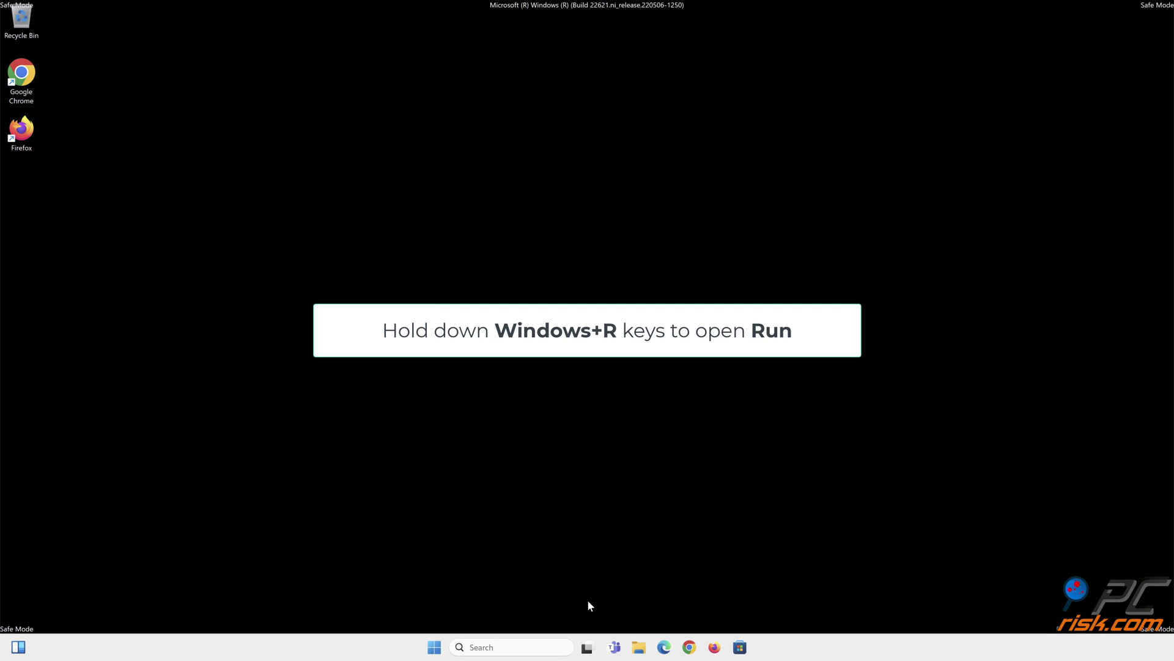
- Launch cmd from Run with Ctrl+Shift+Enter as an administrator Command Prompt
key("super+r")
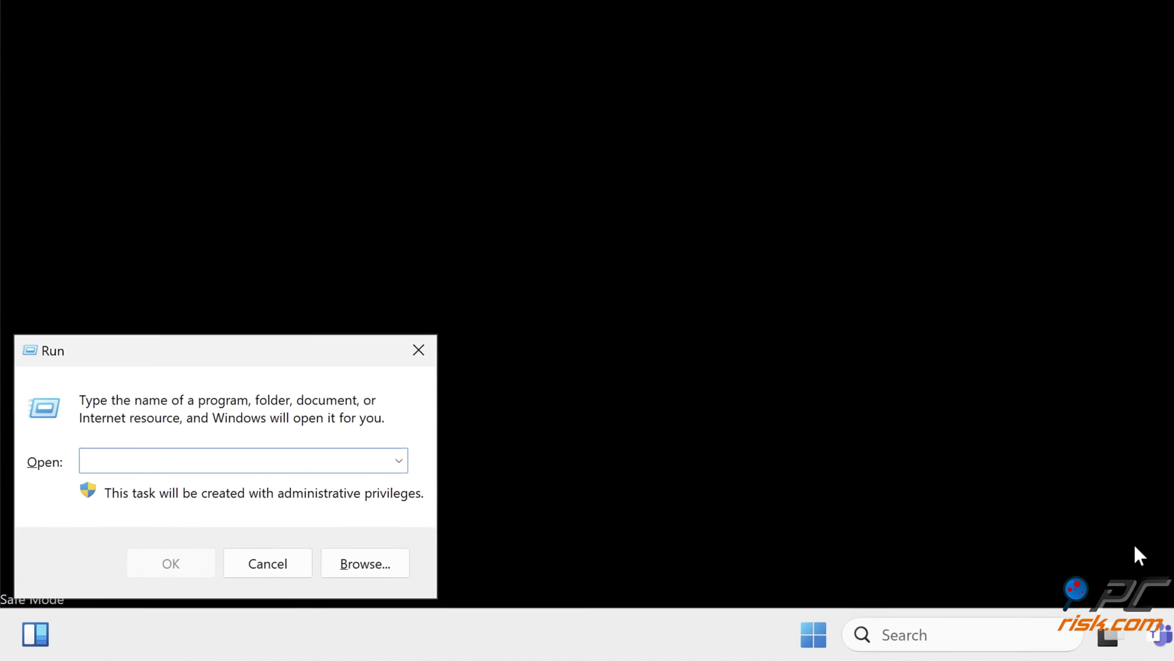
type("c")
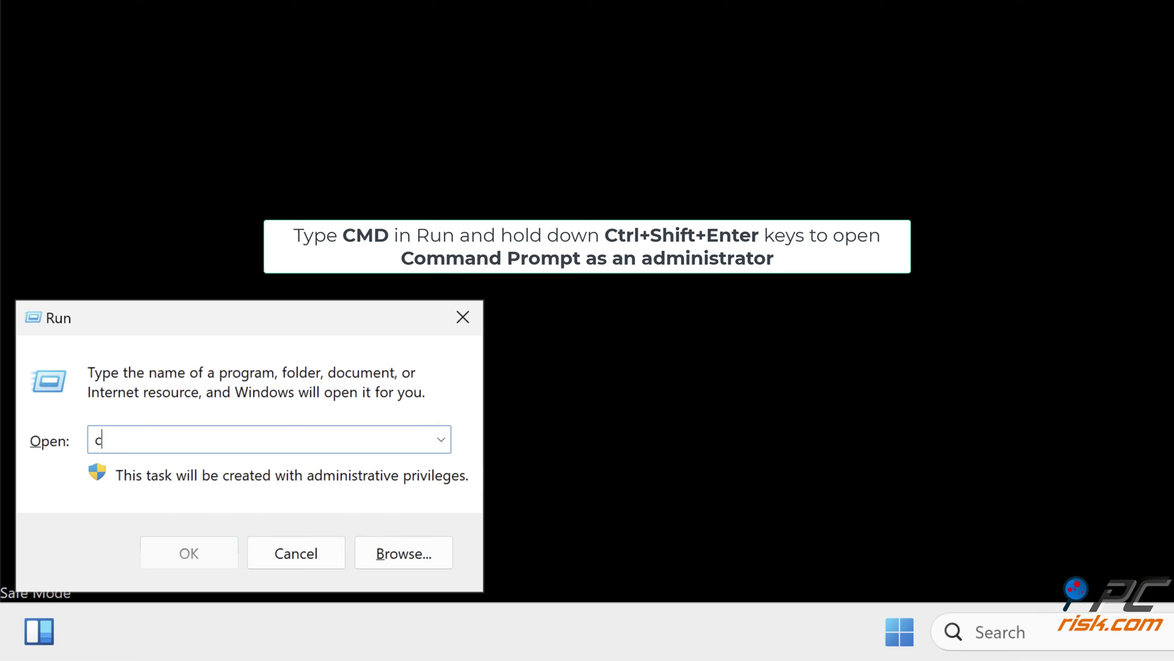
type("md")
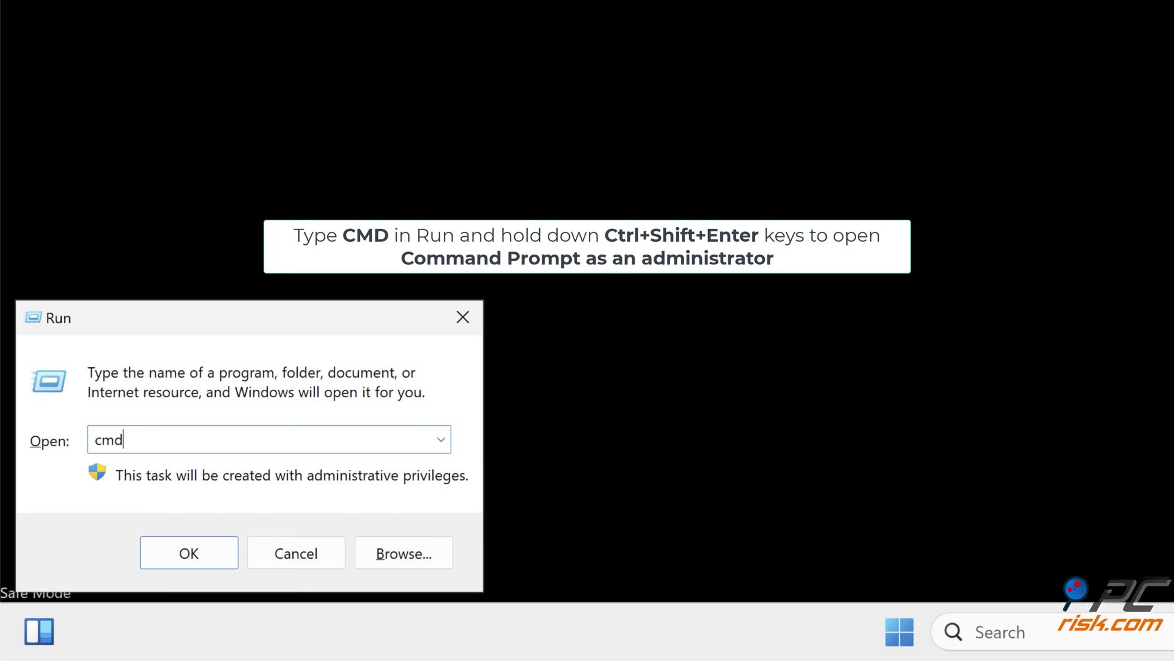
key("ctrl+shift+Return")
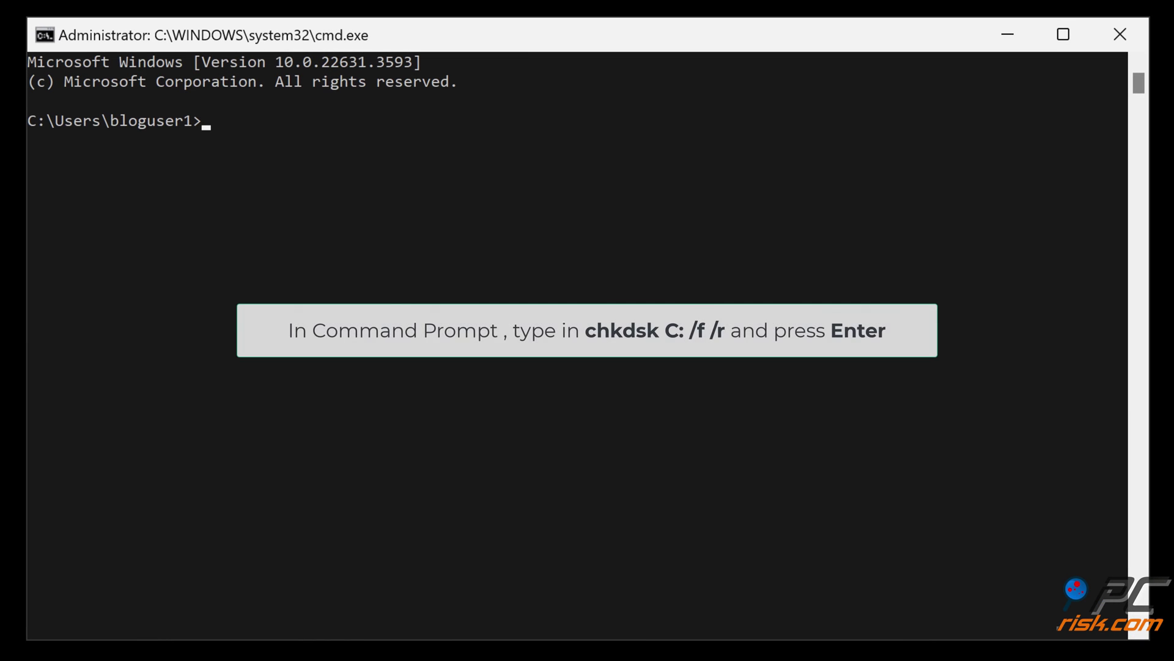
- Run chkdsk c: /f /r and answer y to schedule the C: check at restart
type("chkd")
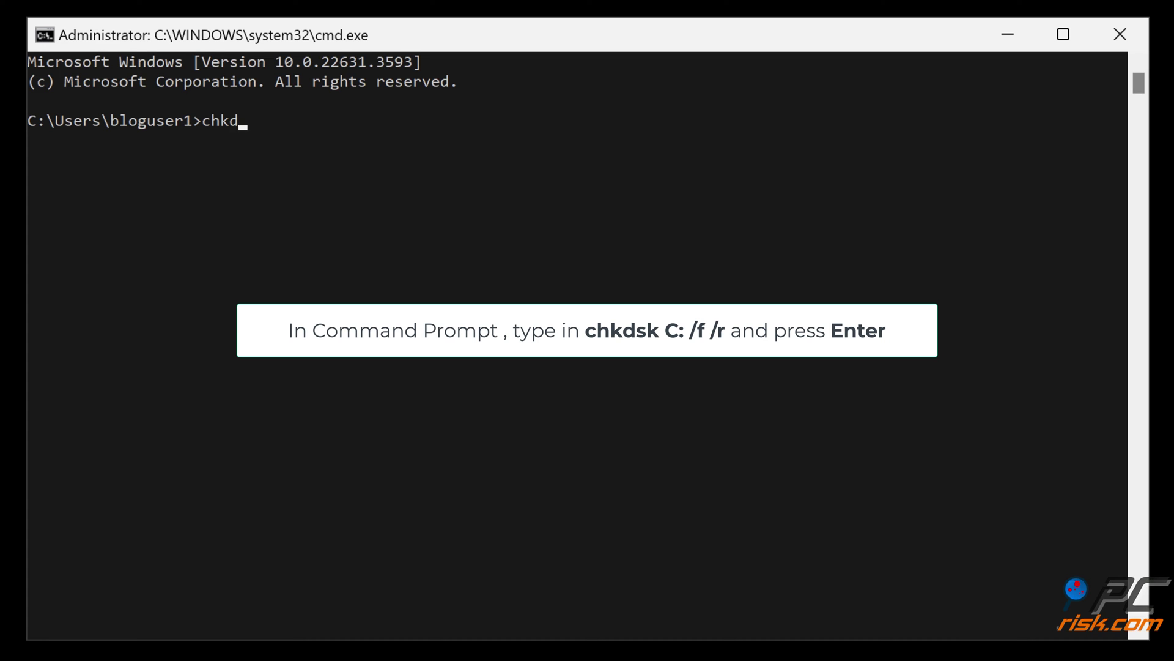
type("sk c: /f /r")
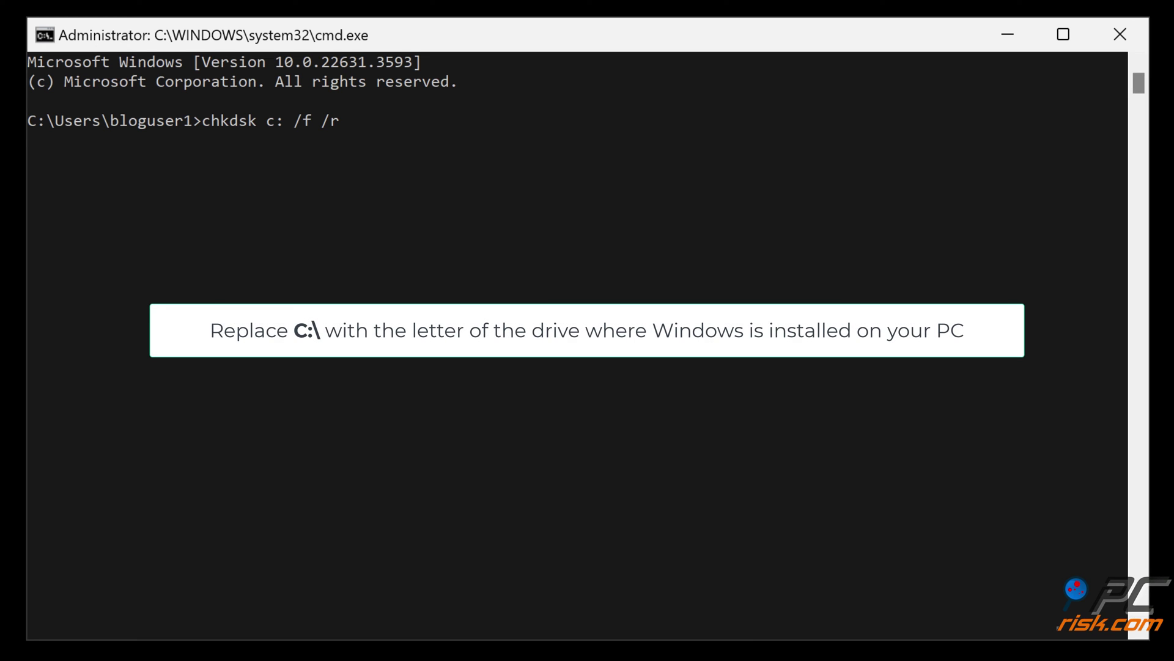
key("Return")
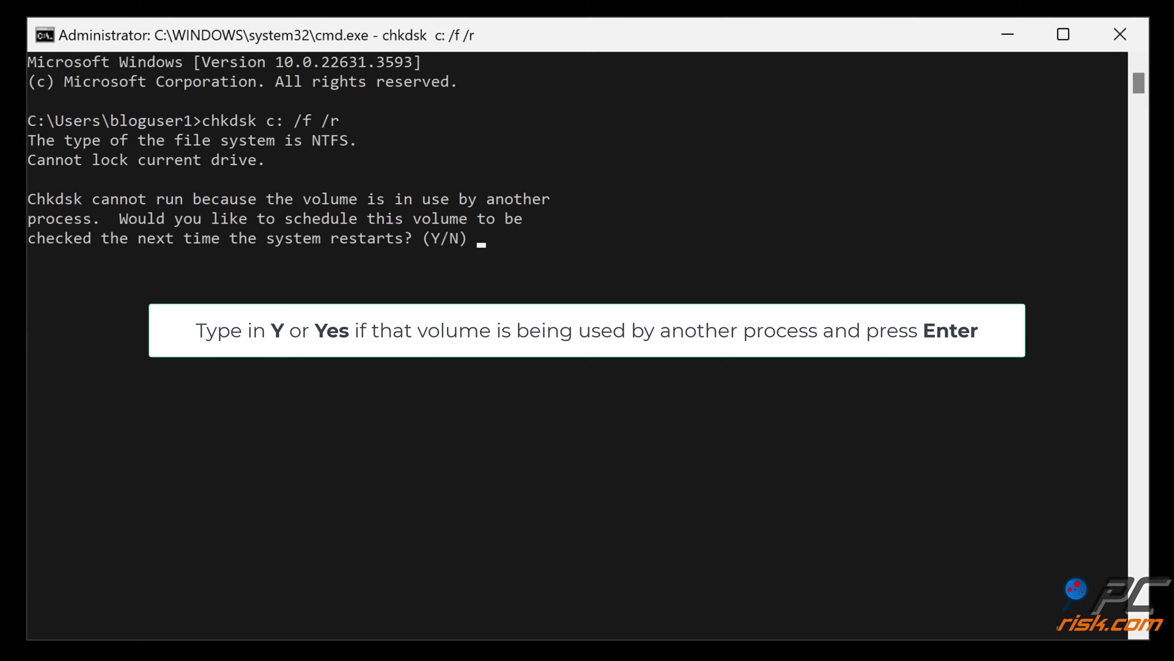
type("y")
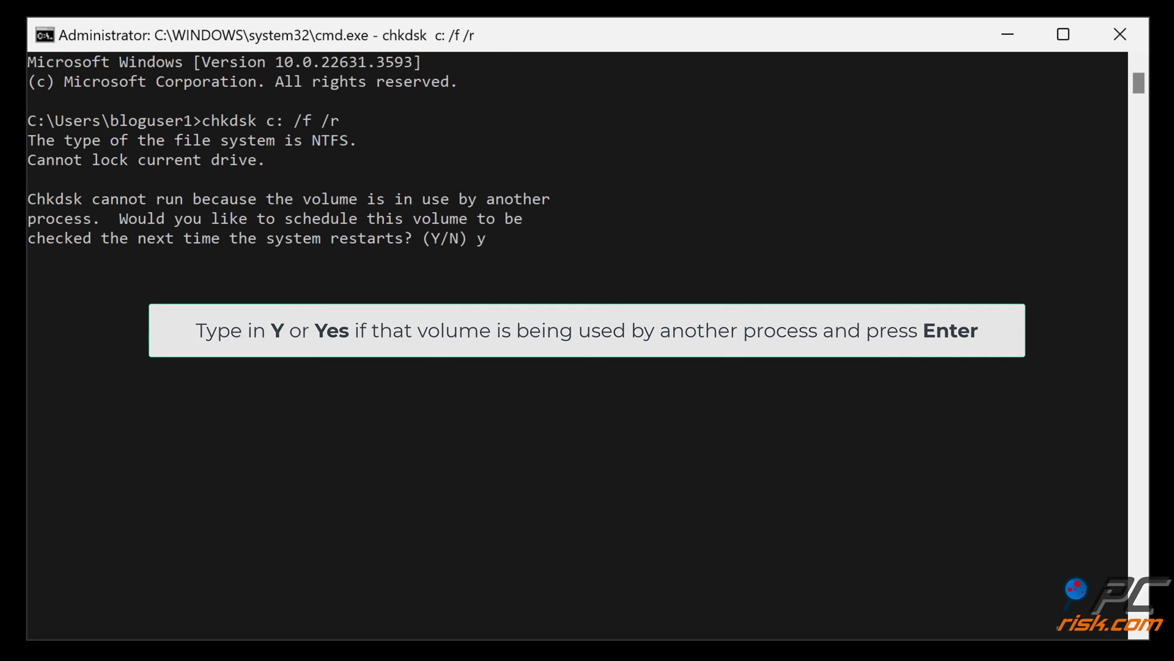
key("Return")
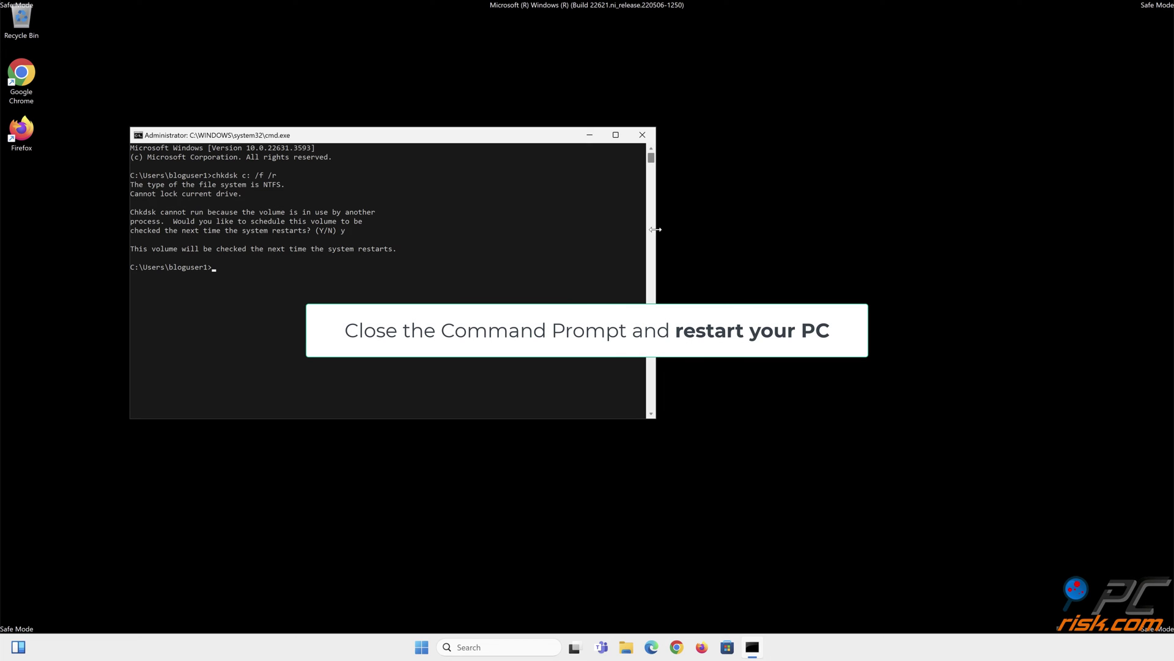
- Close the Command Prompt window and choose Restart from the Start menu's power options
left_click(640, 134)
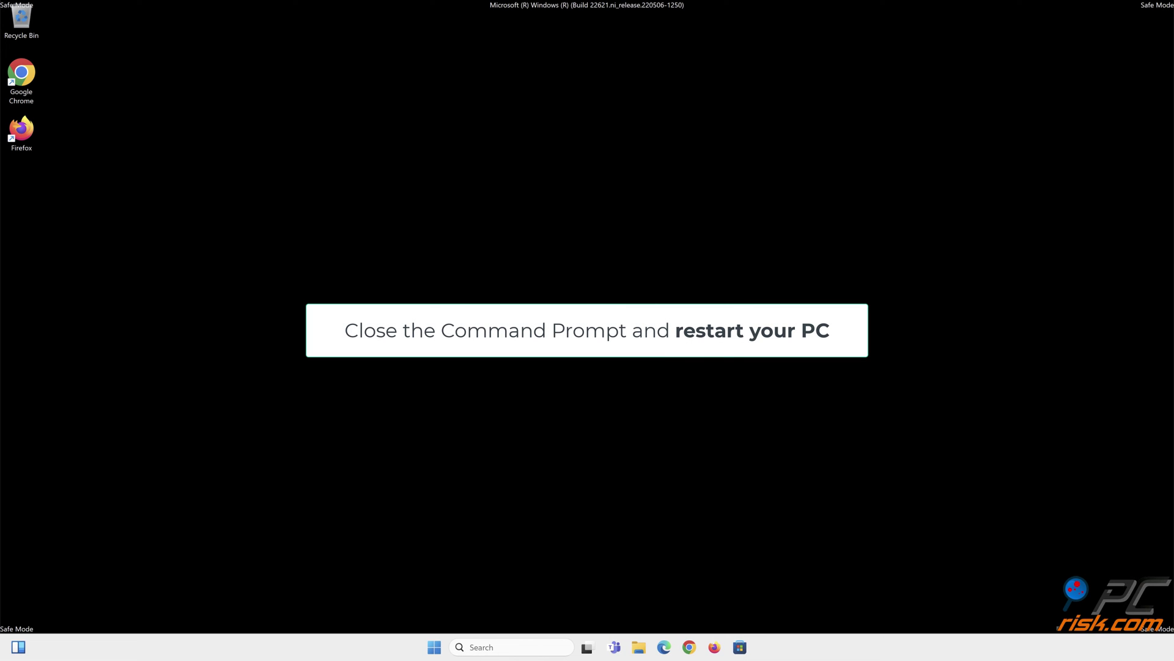
left_click(434, 647)
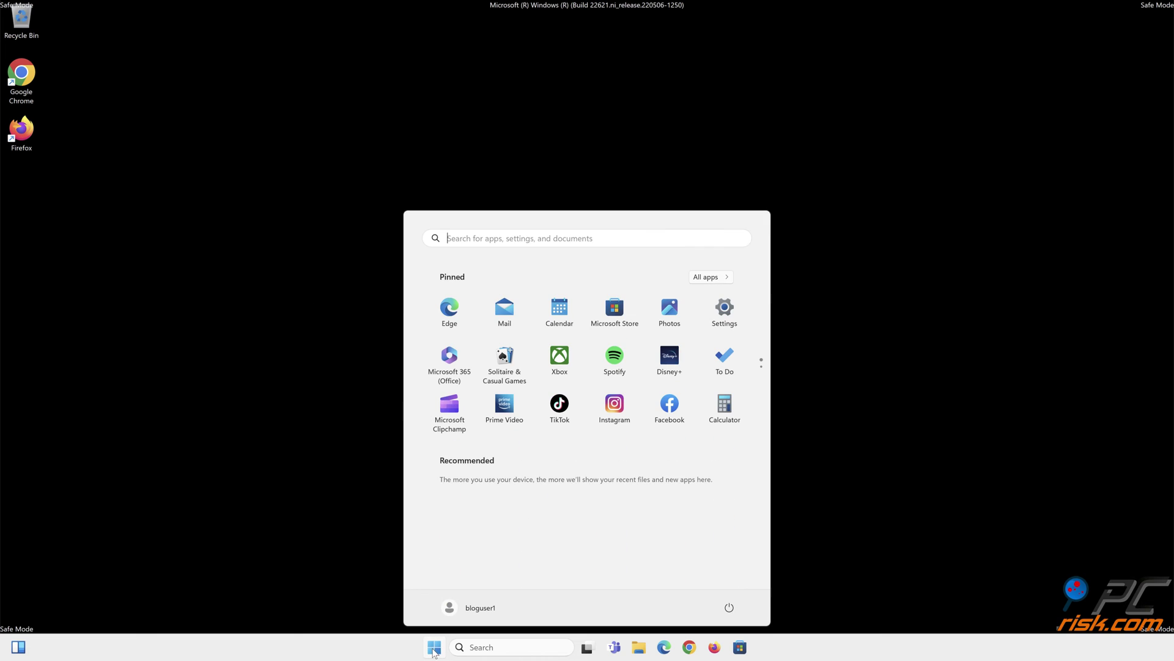
left_click(729, 607)
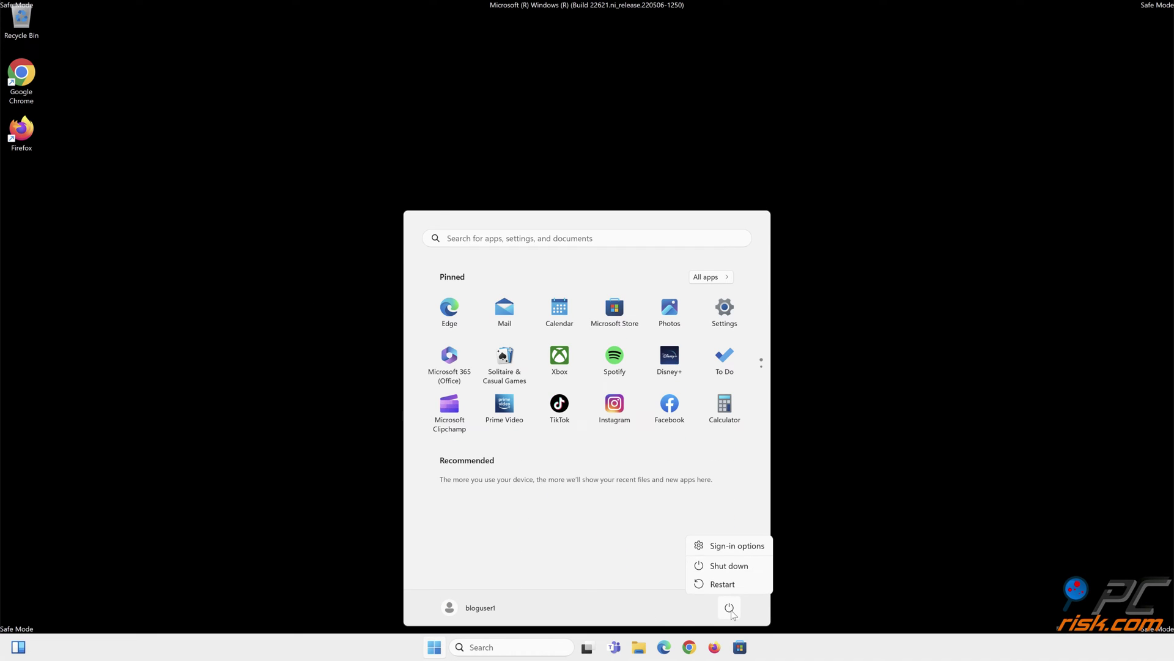
left_click(723, 583)
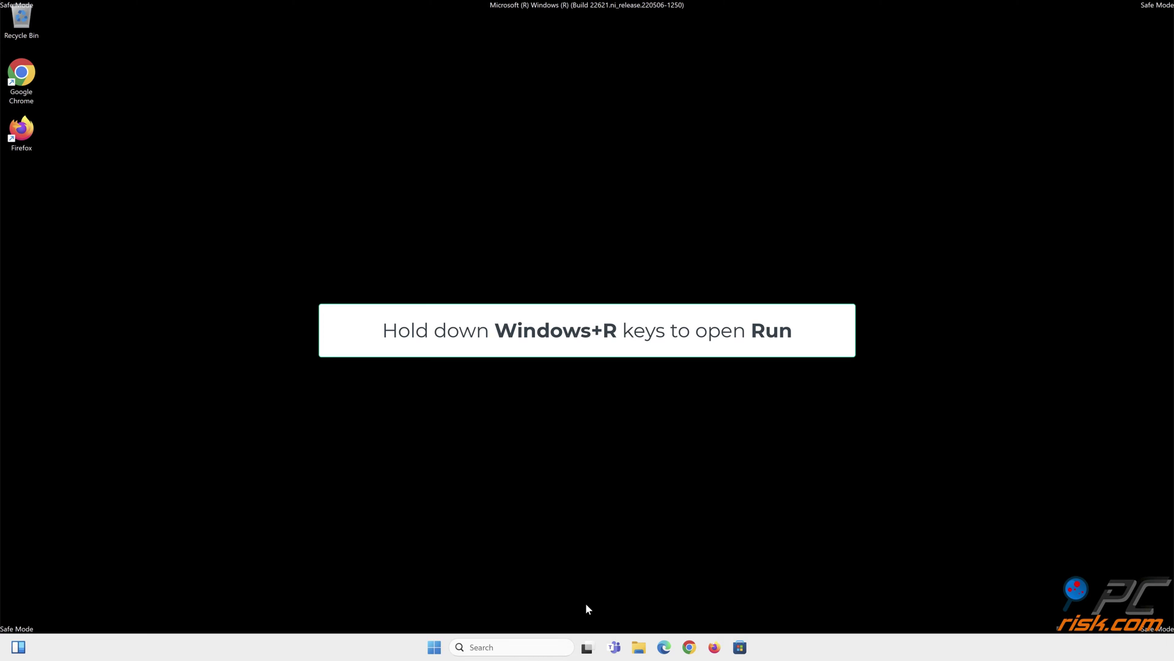
- Open an administrator Command Prompt from Run and run DISM /Online /Cleanup-Image /ScanHealth
key("super+r")
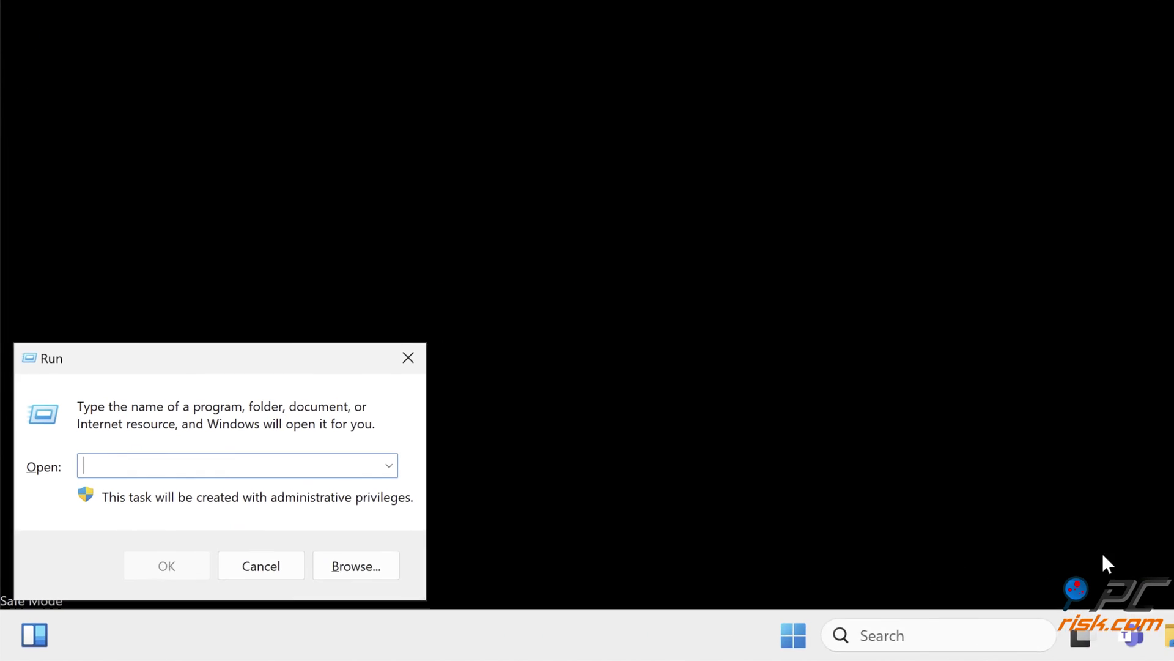
type("cmd")
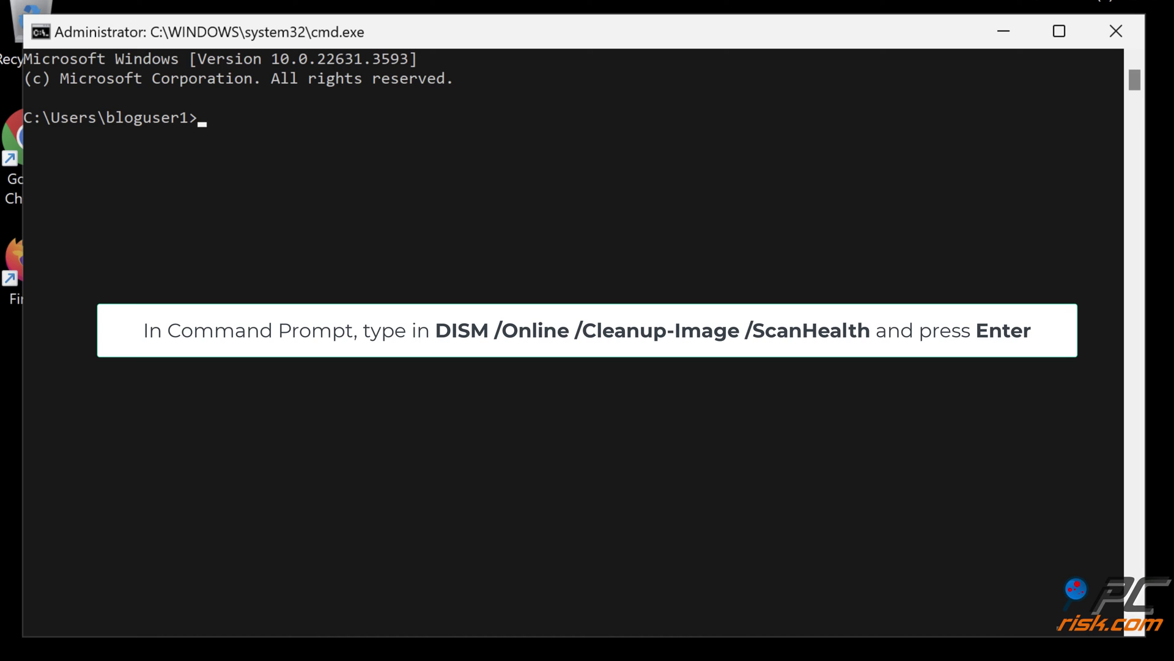
type("dism /online /")
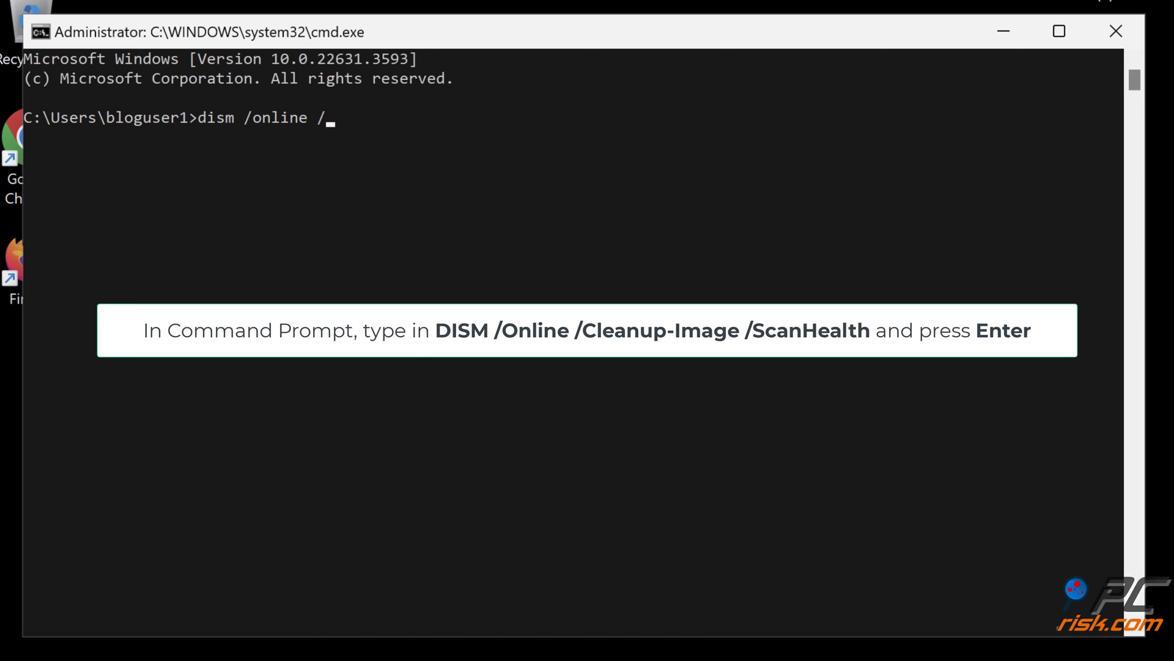
type("cleanup-image /scanhealth")
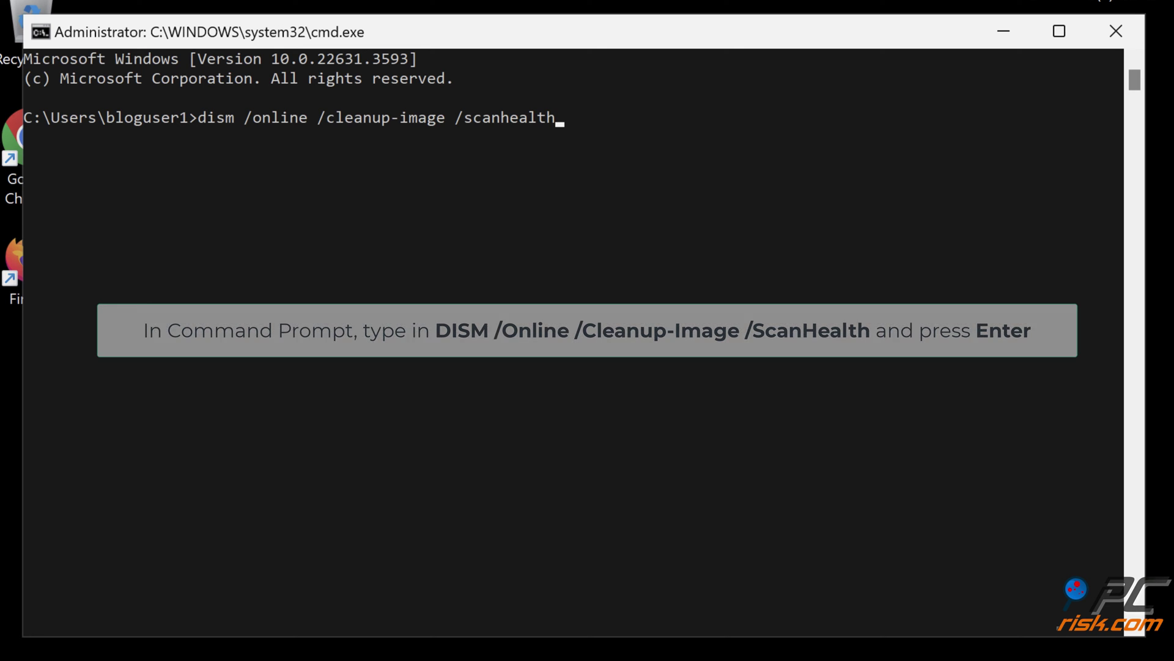
key("Return")
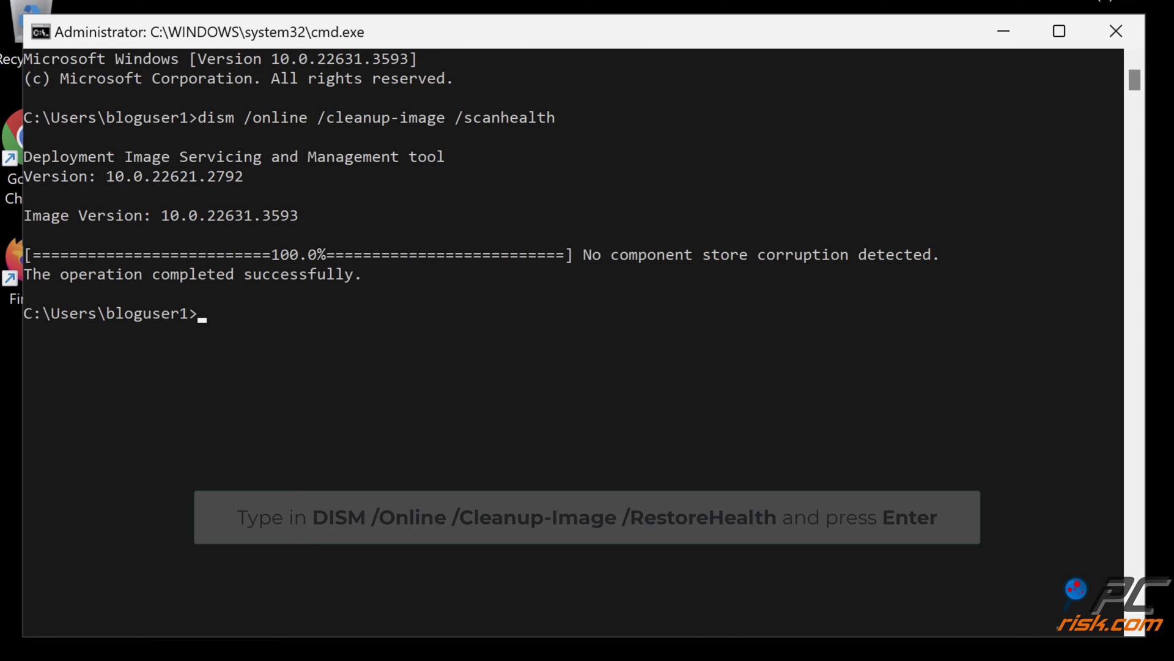
- Run DISM /Online /Cleanup-Image /RestoreHealth, then sfc /scannow to repair corrupt system files
type("dism /onli")
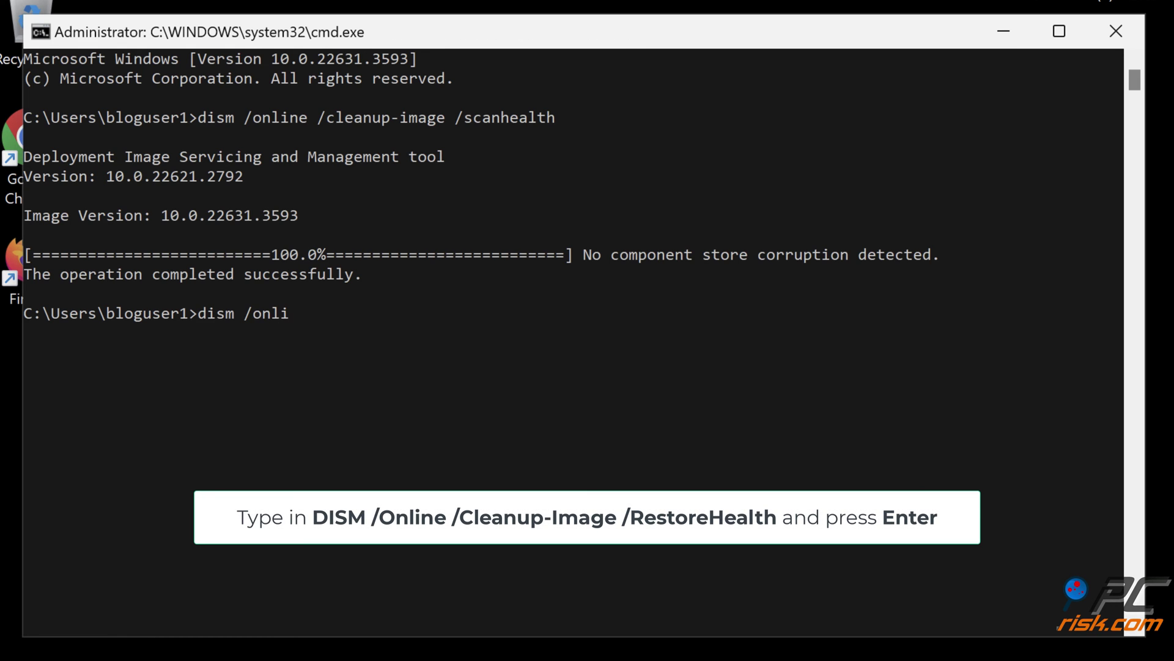
type("ne /cleanup-image /restorehealth")
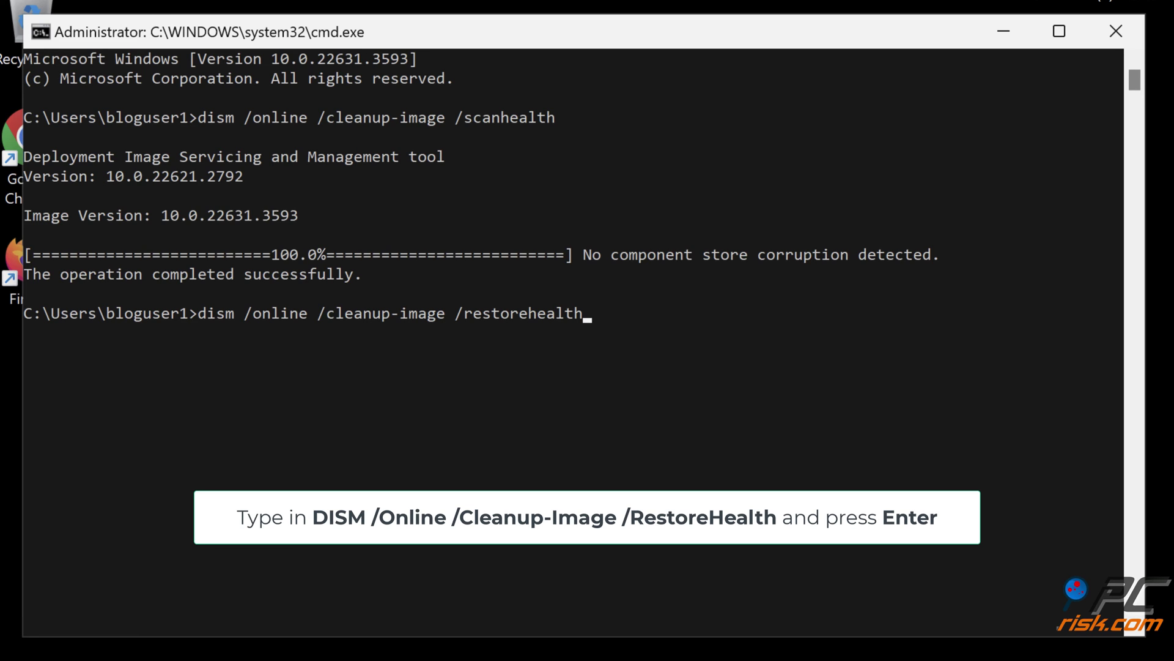
key("Return")
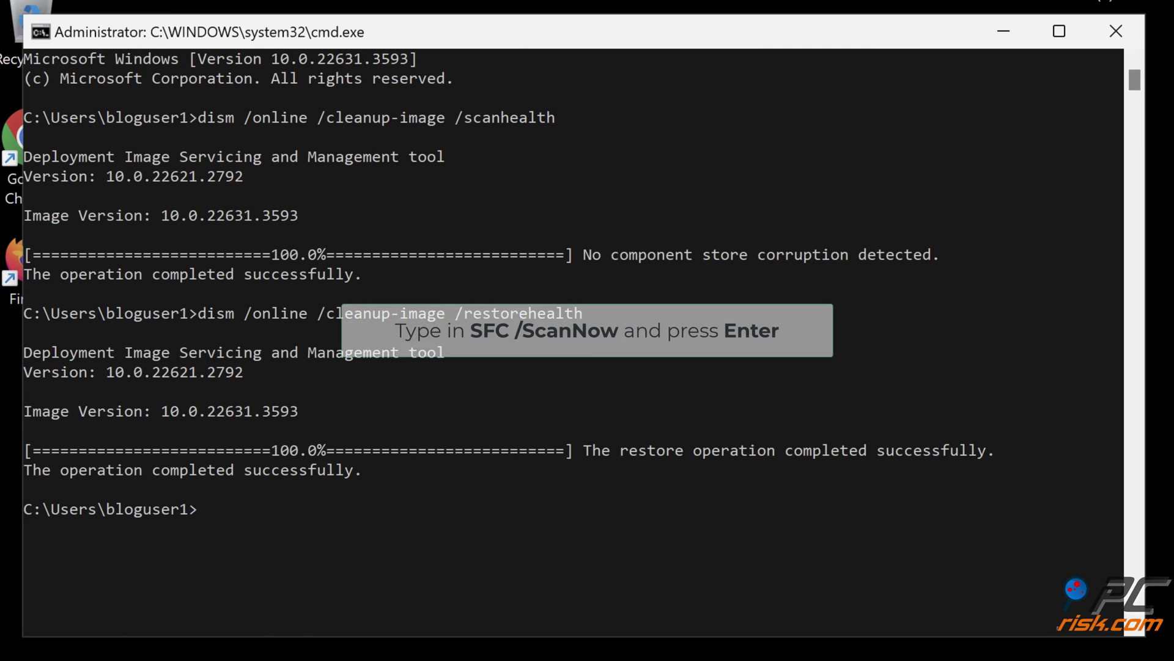
type("sfc /scannow")
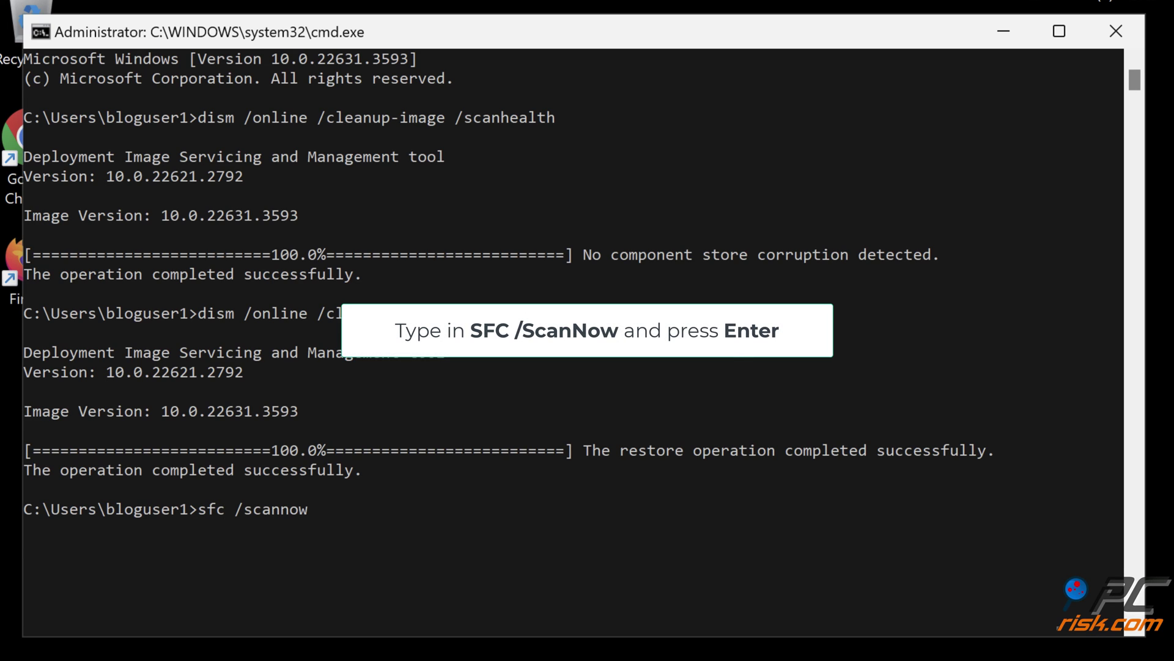
key("Return")
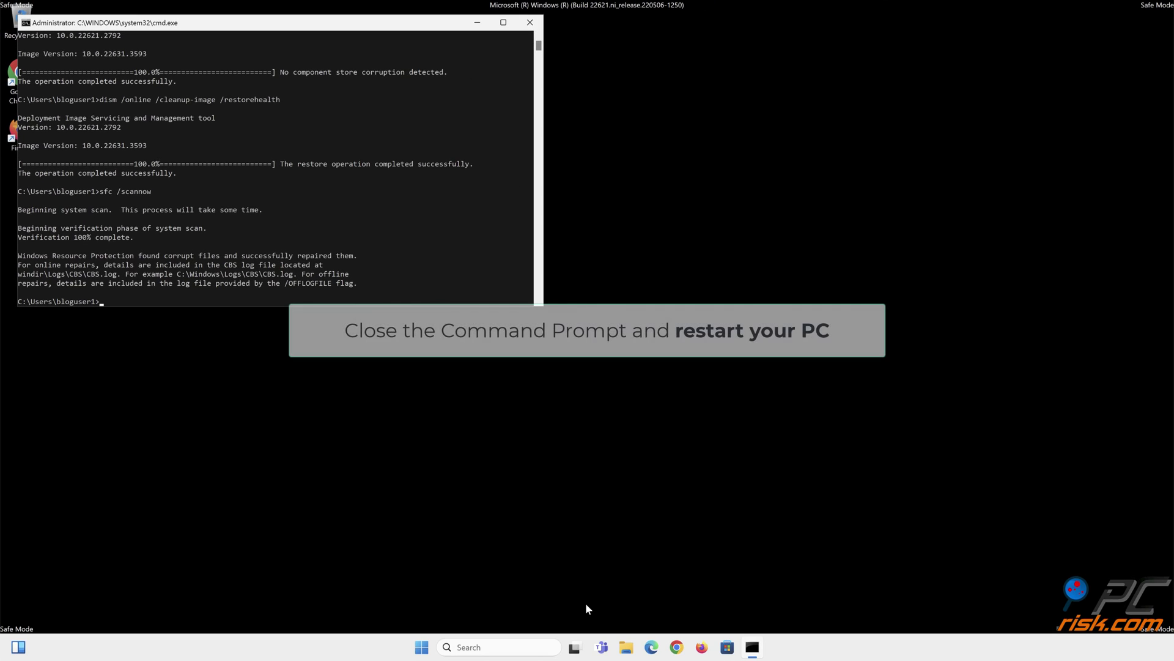
- Close the Command Prompt and choose Restart from the Start menu's power options
left_click(527, 23)
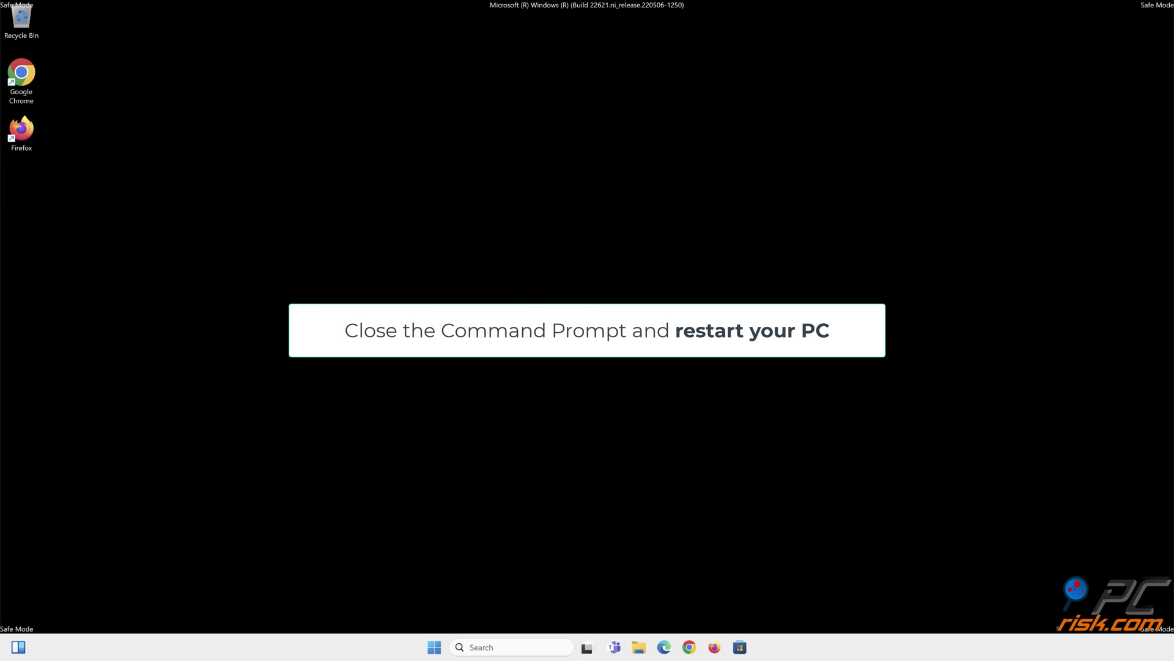
left_click(435, 647)
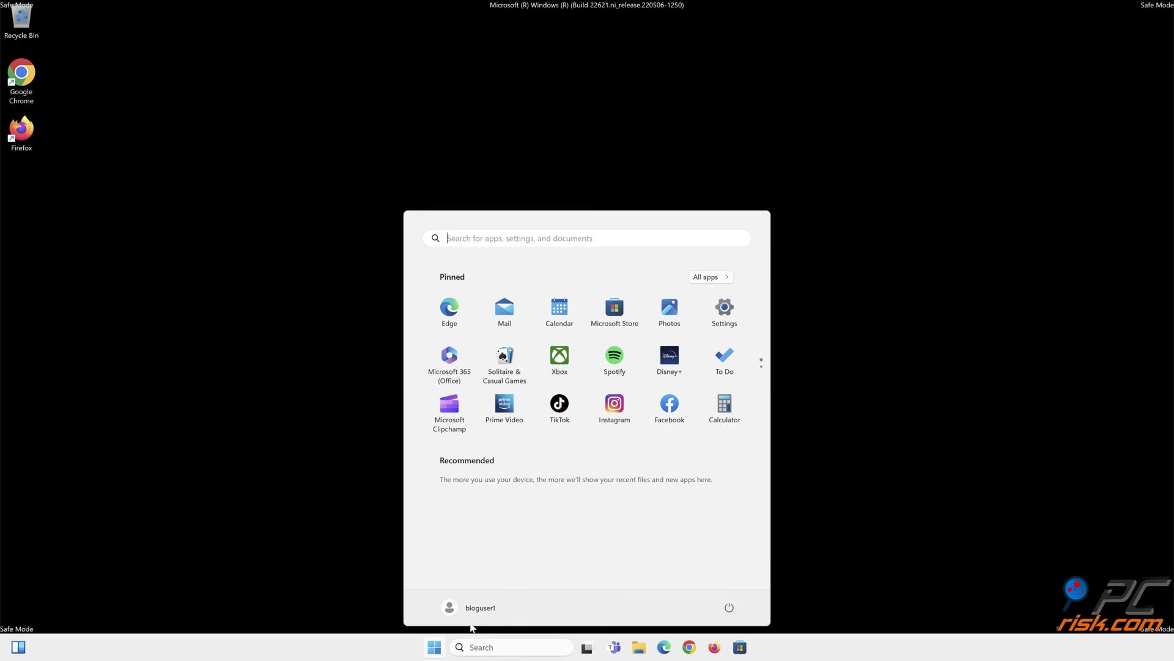
left_click(729, 614)
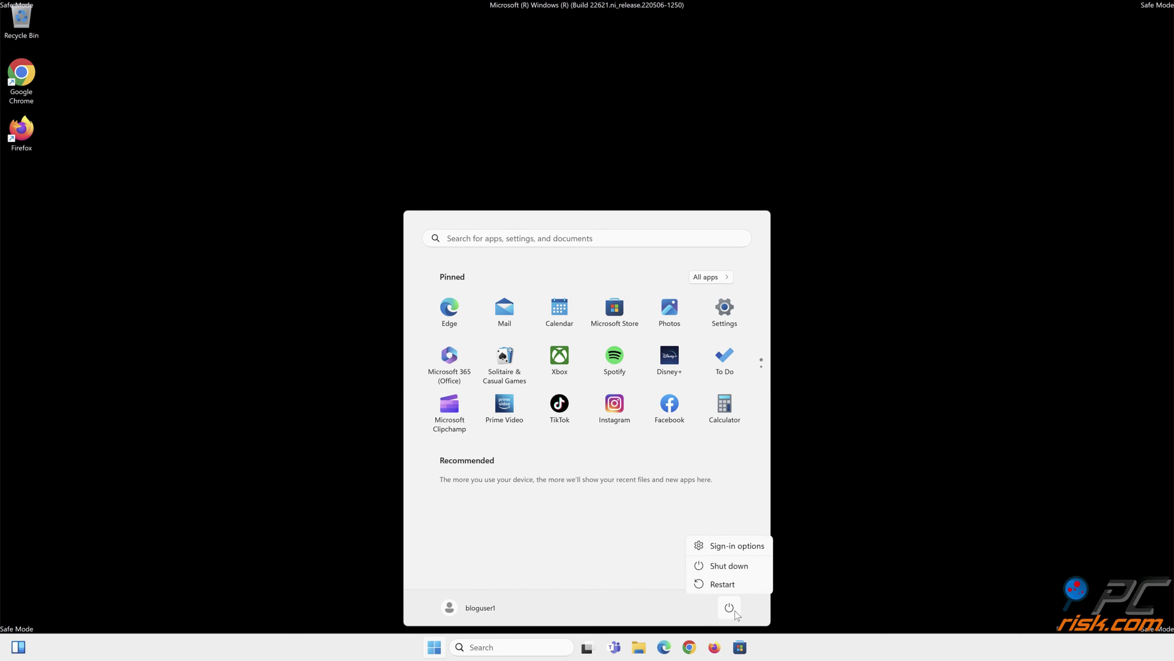
left_click(723, 583)
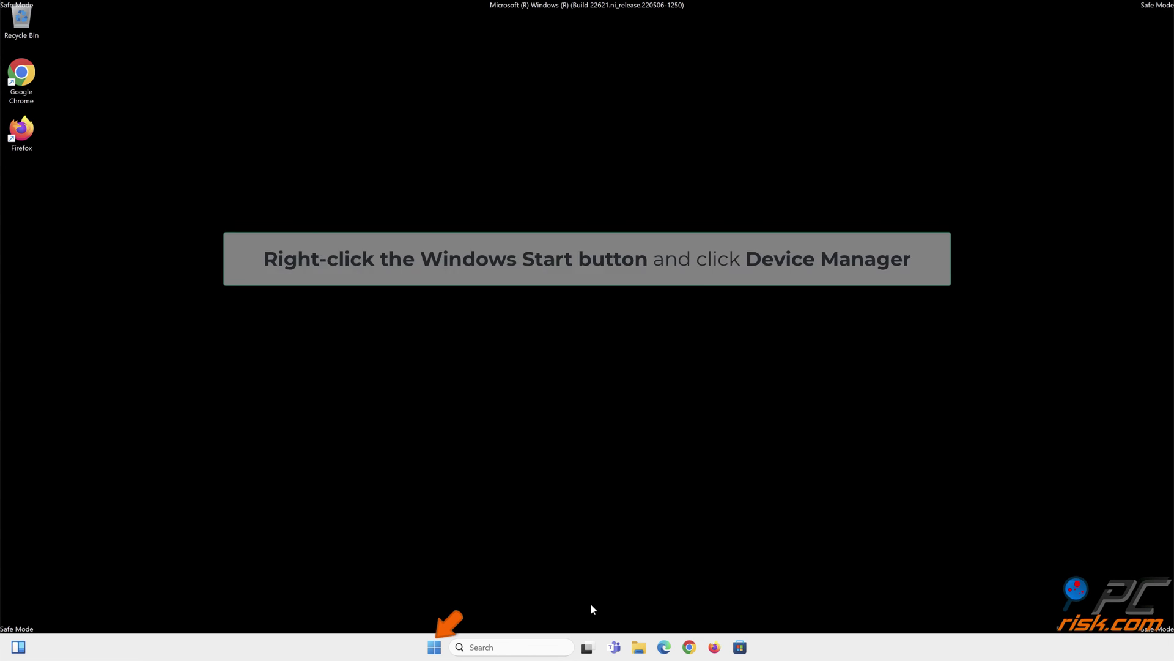
- In Device Manager, choose Update driver for Parallels Display Adapter (WDDM) under Display adapters
right_click(436, 646)
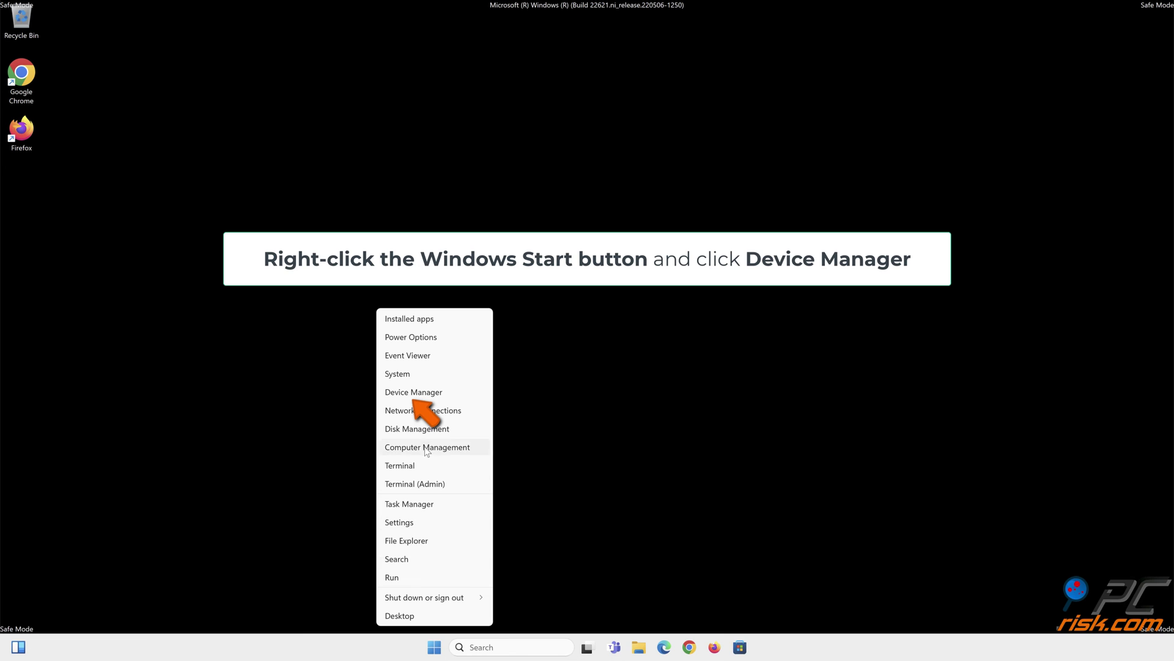
left_click(412, 393)
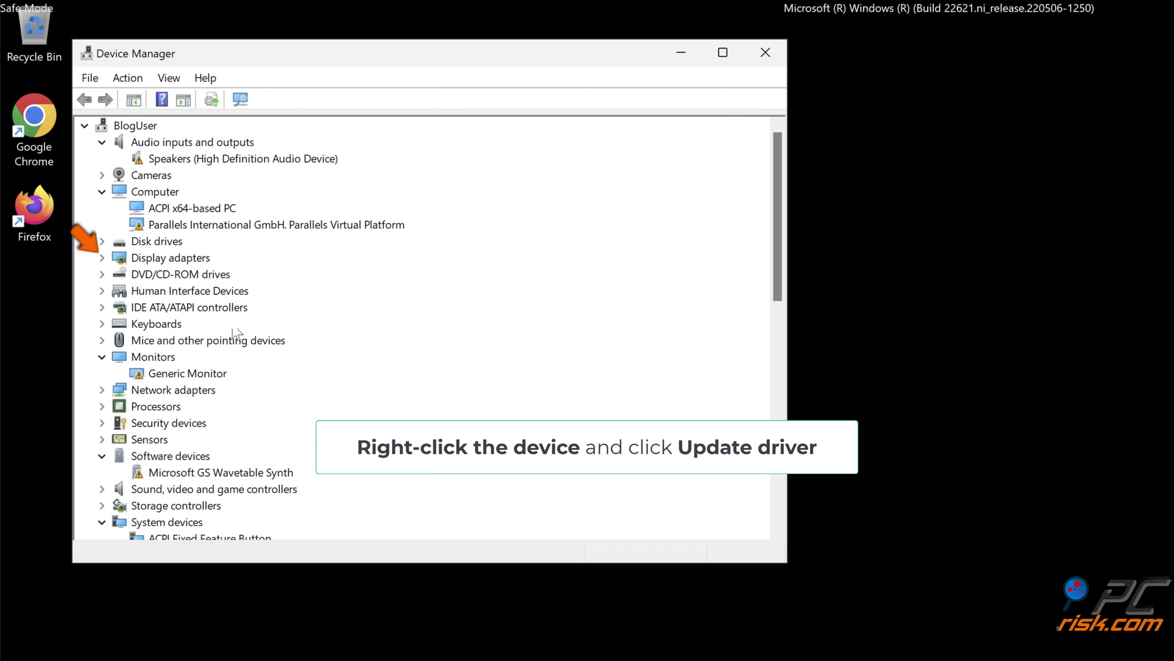
left_click(102, 258)
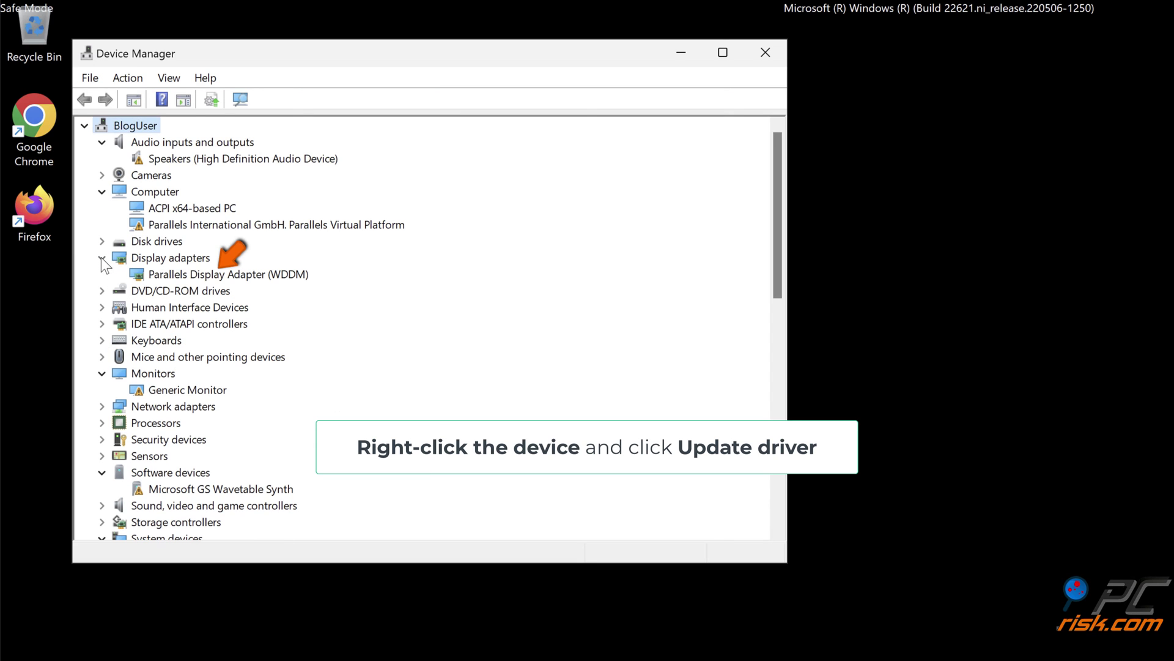
right_click(244, 277)
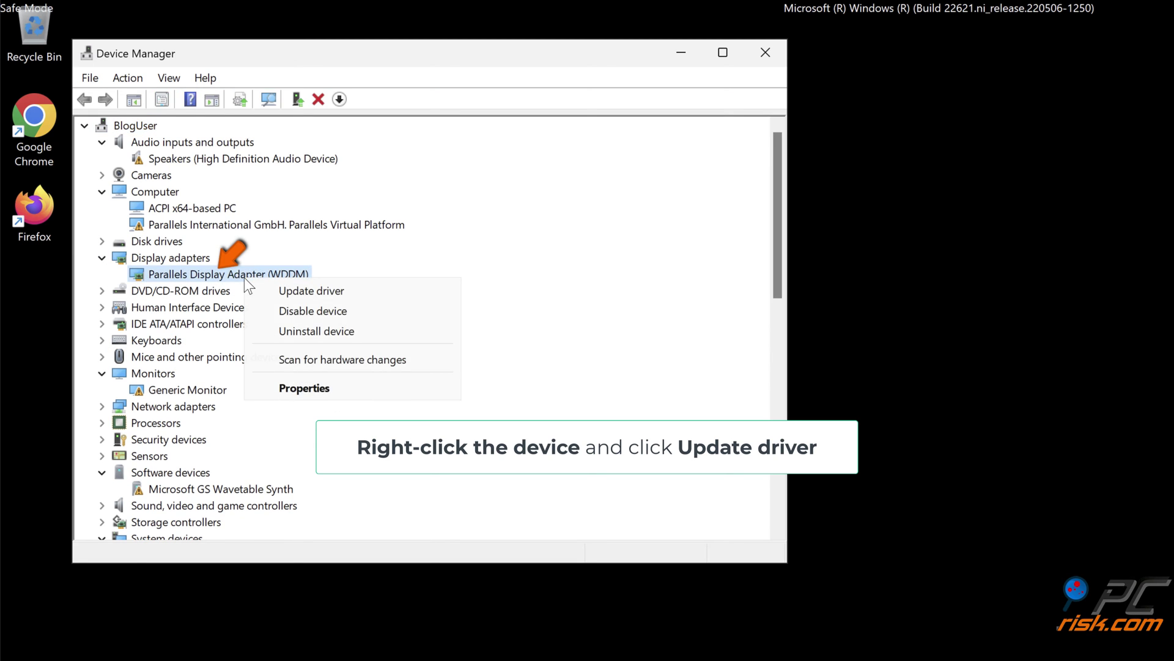
left_click(314, 297)
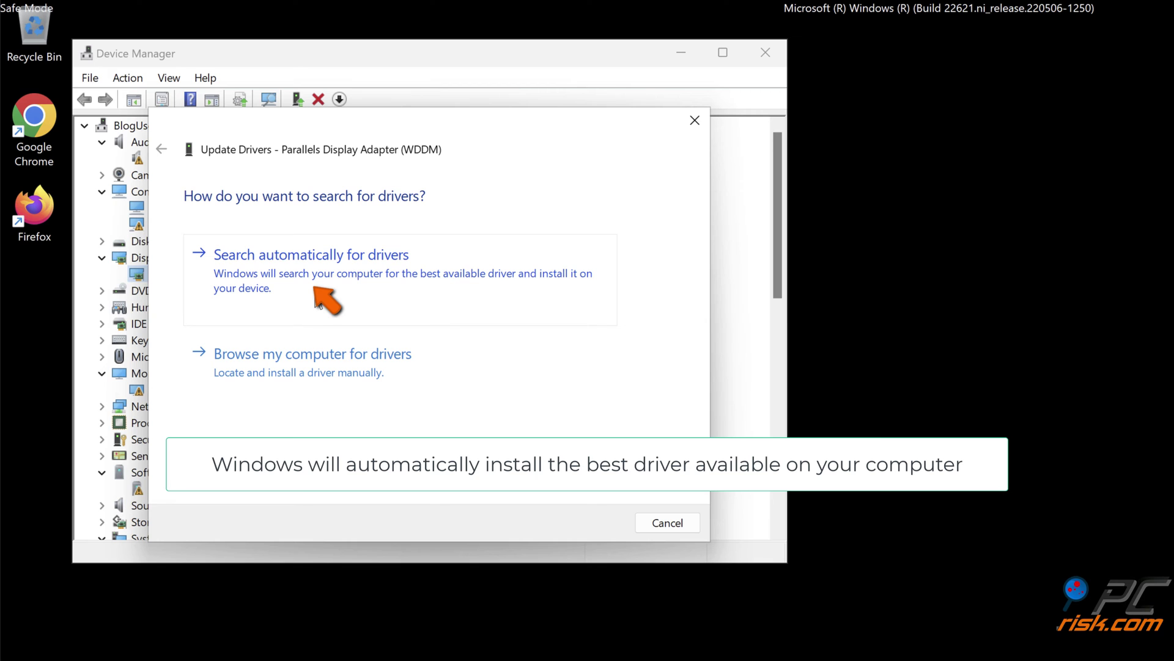
- Install Parallels Display Adapter (WDDM) driver version 19.4.0.54962 from the compatible drivers list, then close the wizard
left_click(315, 299)
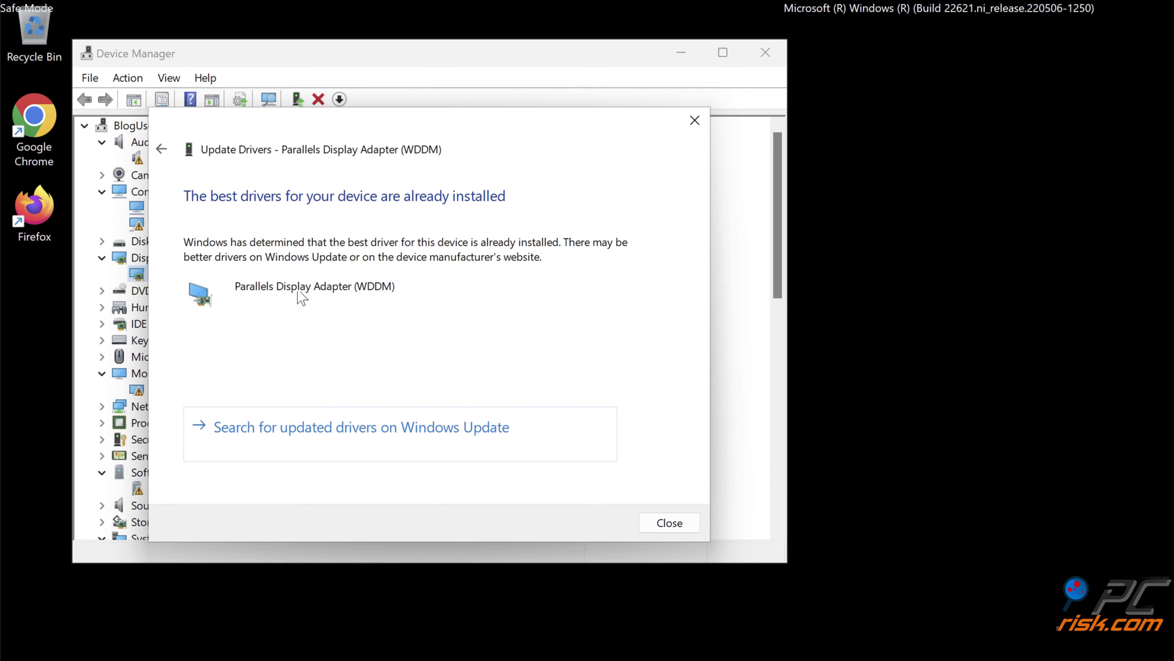
left_click(162, 150)
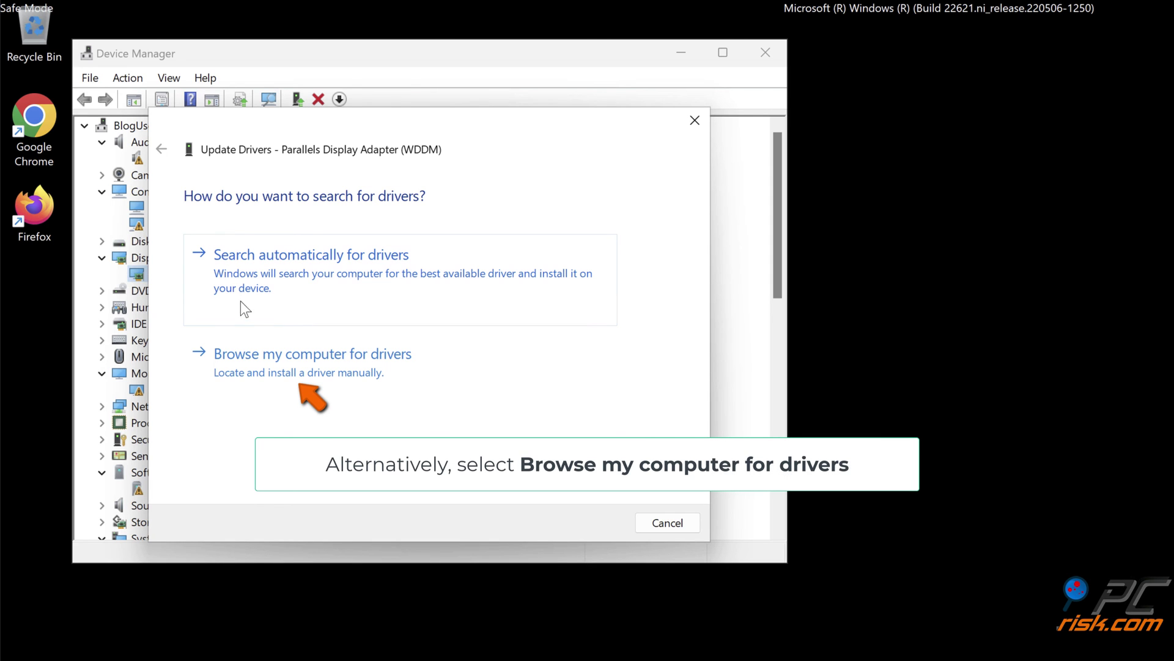
left_click(310, 379)
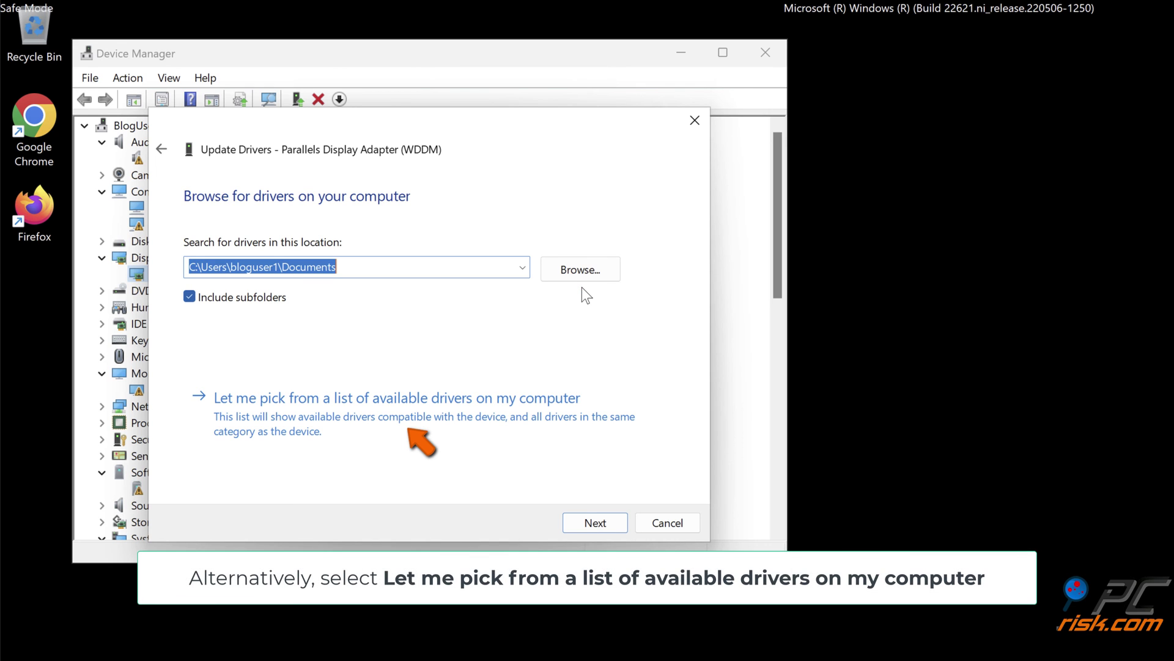
left_click(376, 431)
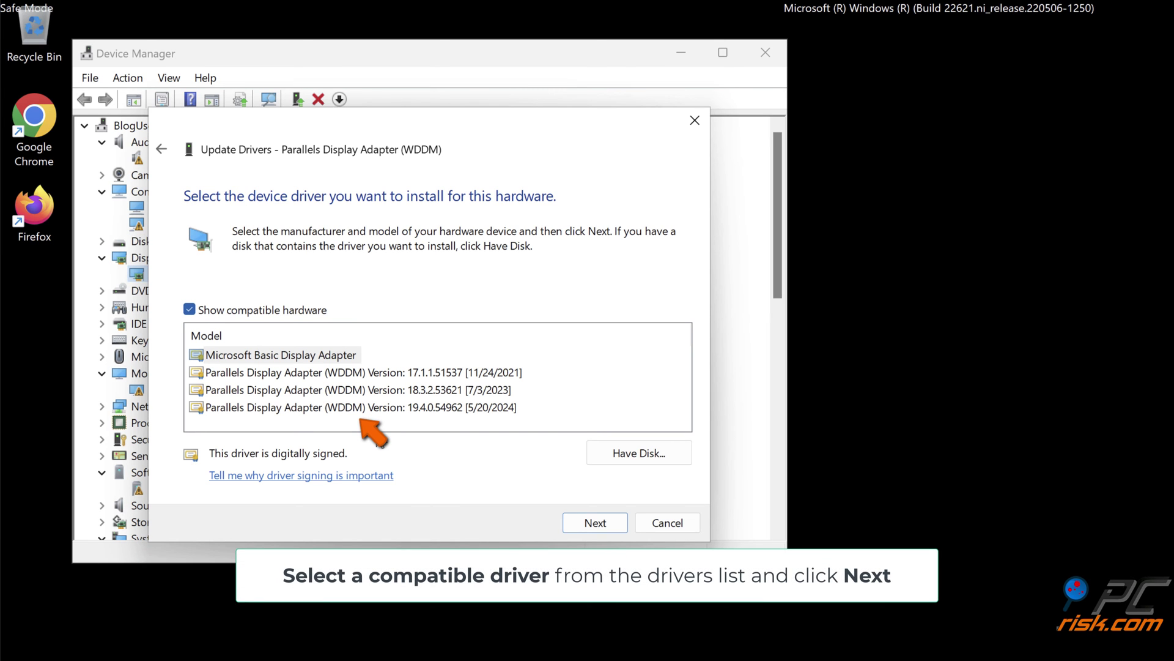
left_click(350, 409)
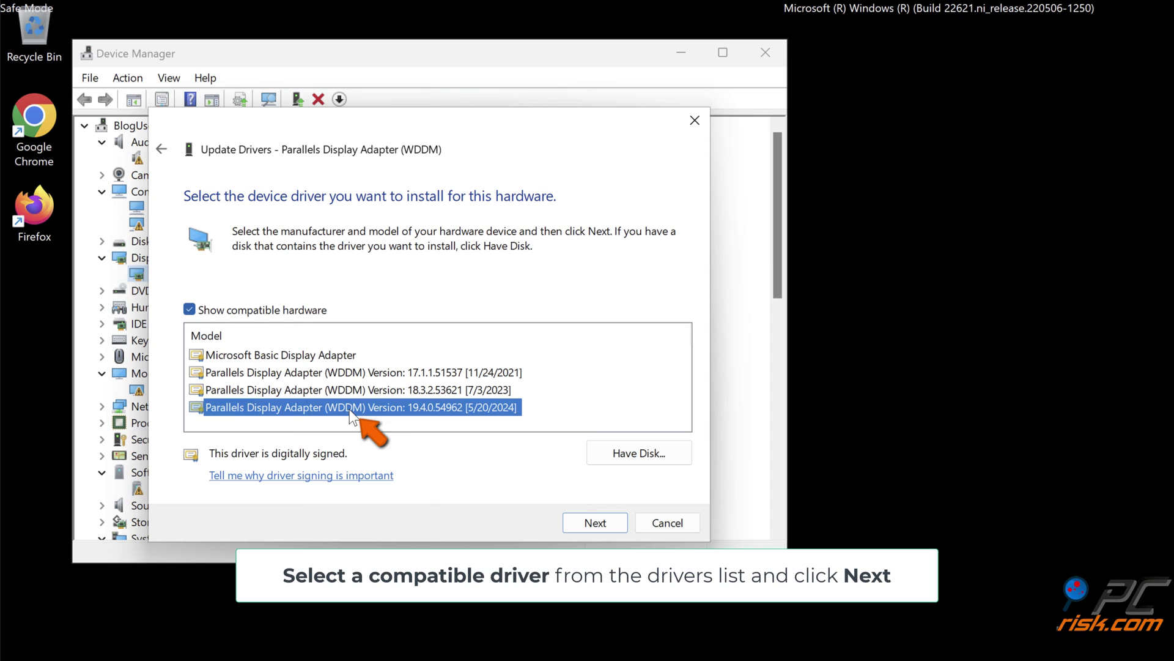
left_click(583, 520)
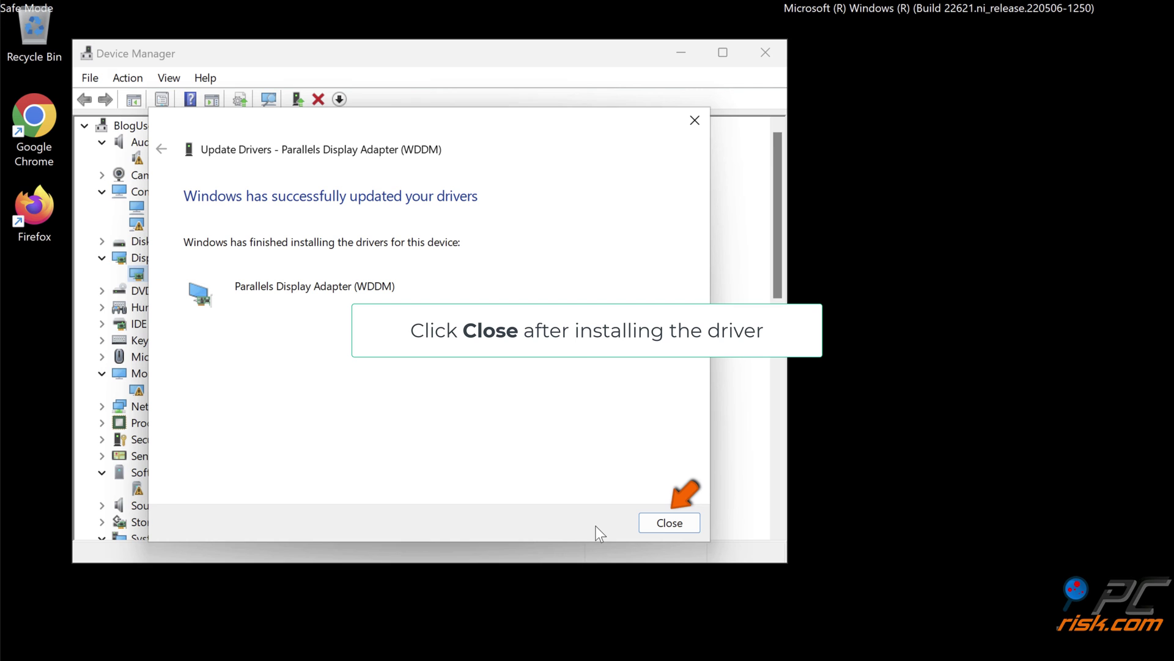
left_click(664, 521)
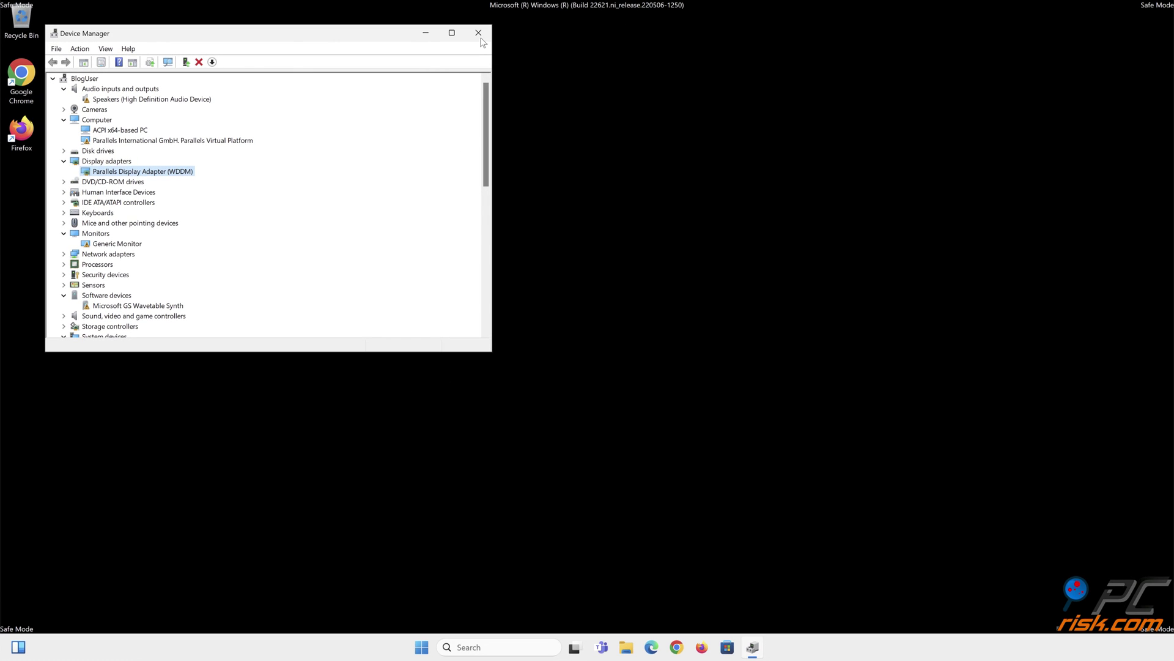
- Close Device Manager, uninstall RGB Fusion from Installed apps, and close Settings
left_click(479, 33)
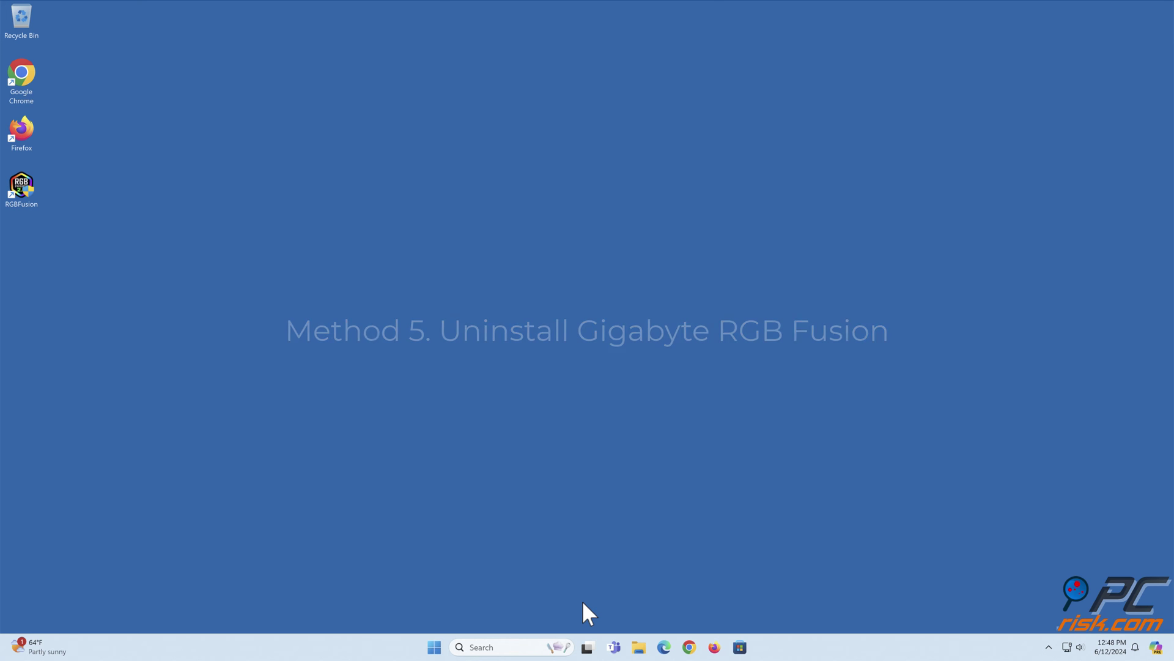
right_click(436, 645)
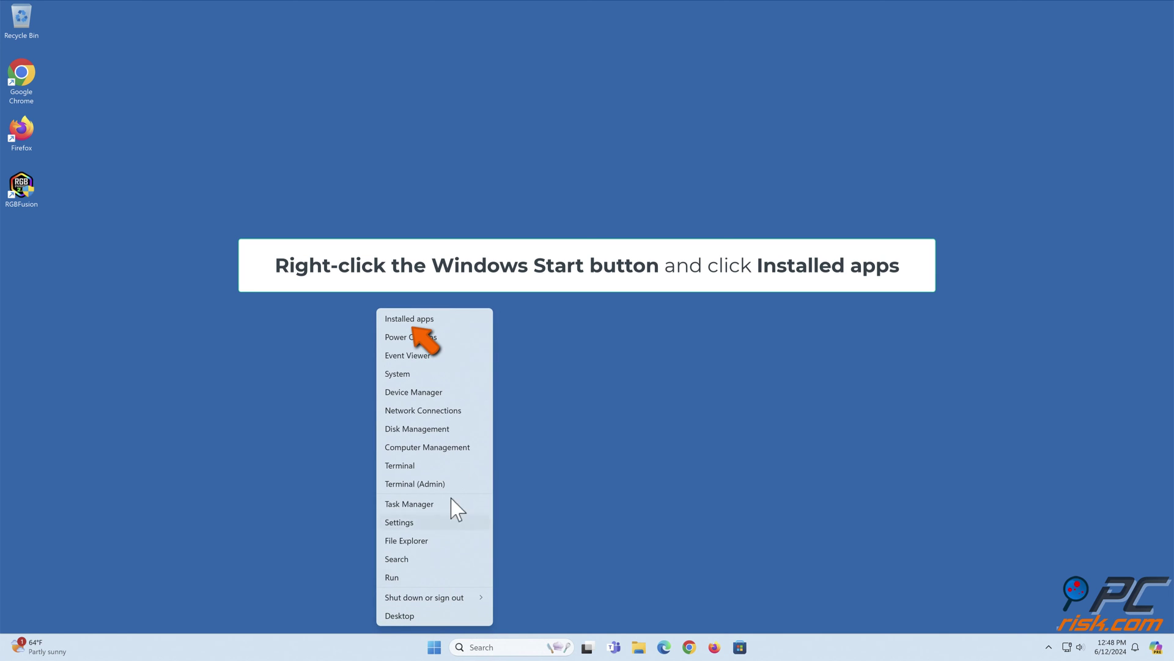
left_click(410, 325)
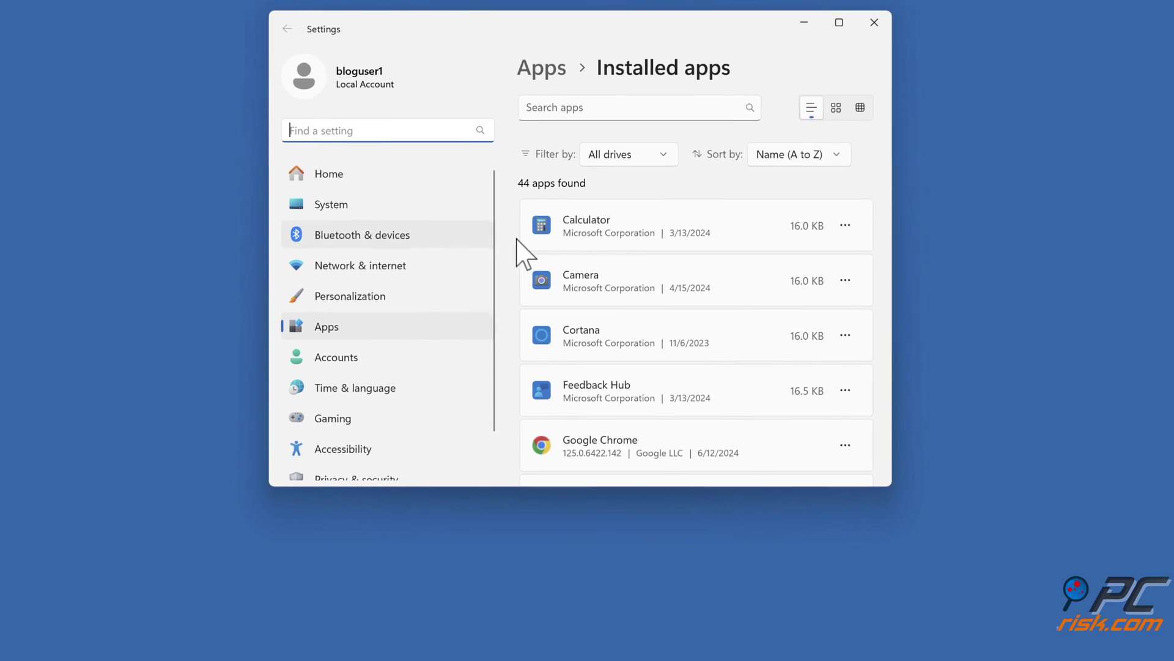
scroll(703, 241, "down", 15)
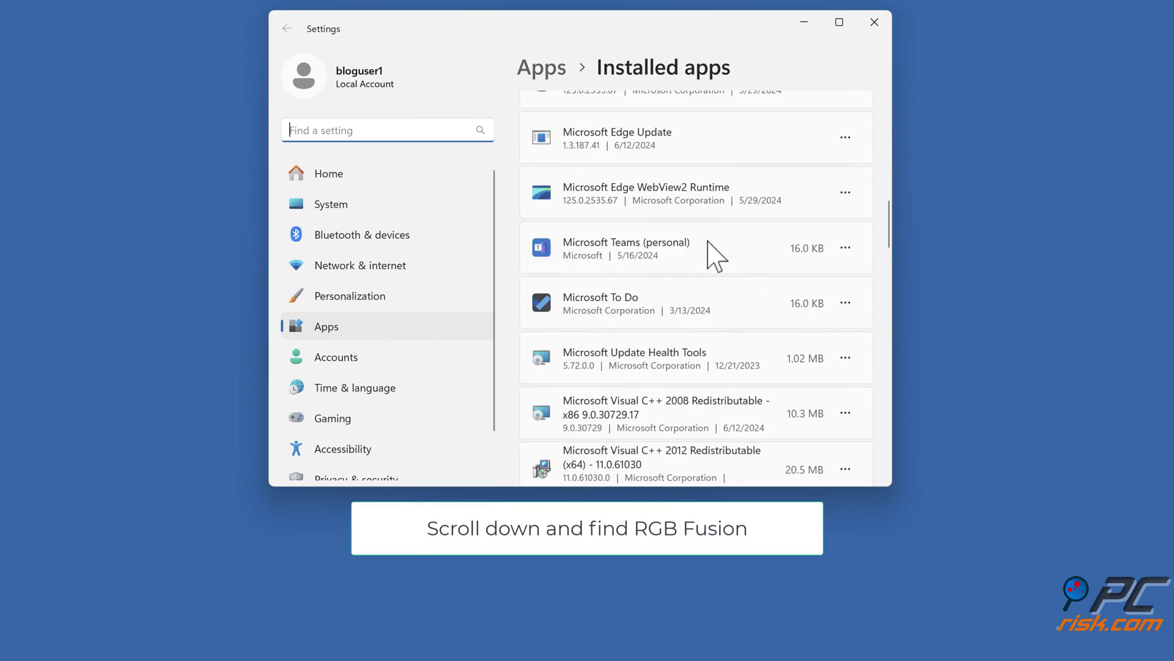
scroll(716, 254, "down", 10)
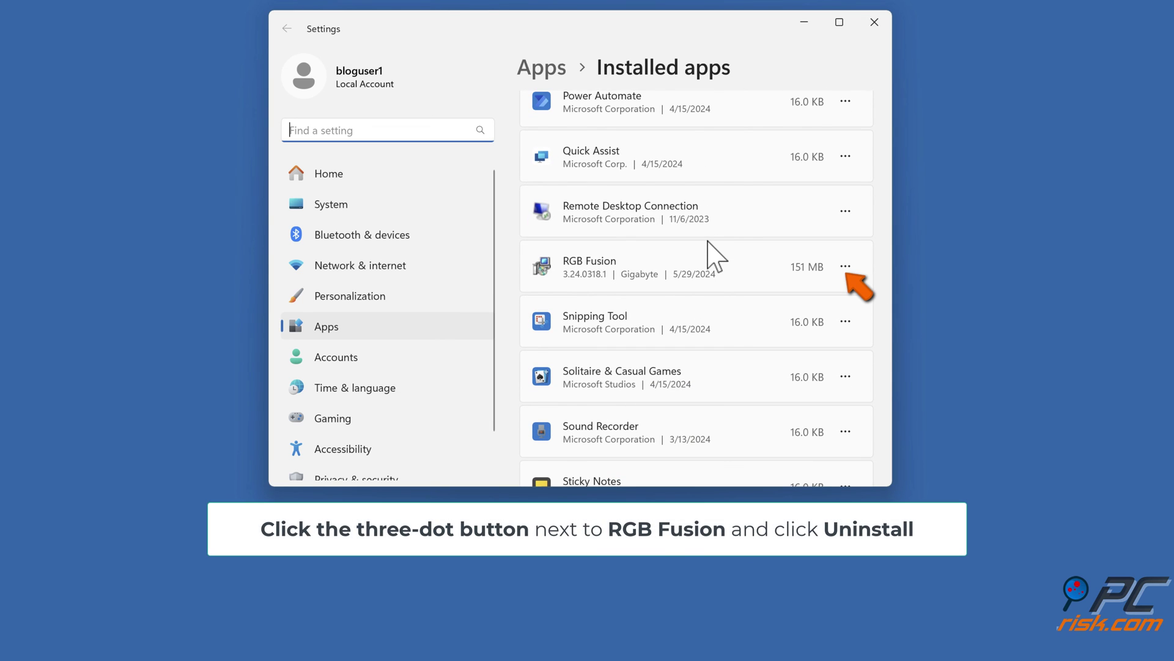
left_click(846, 267)
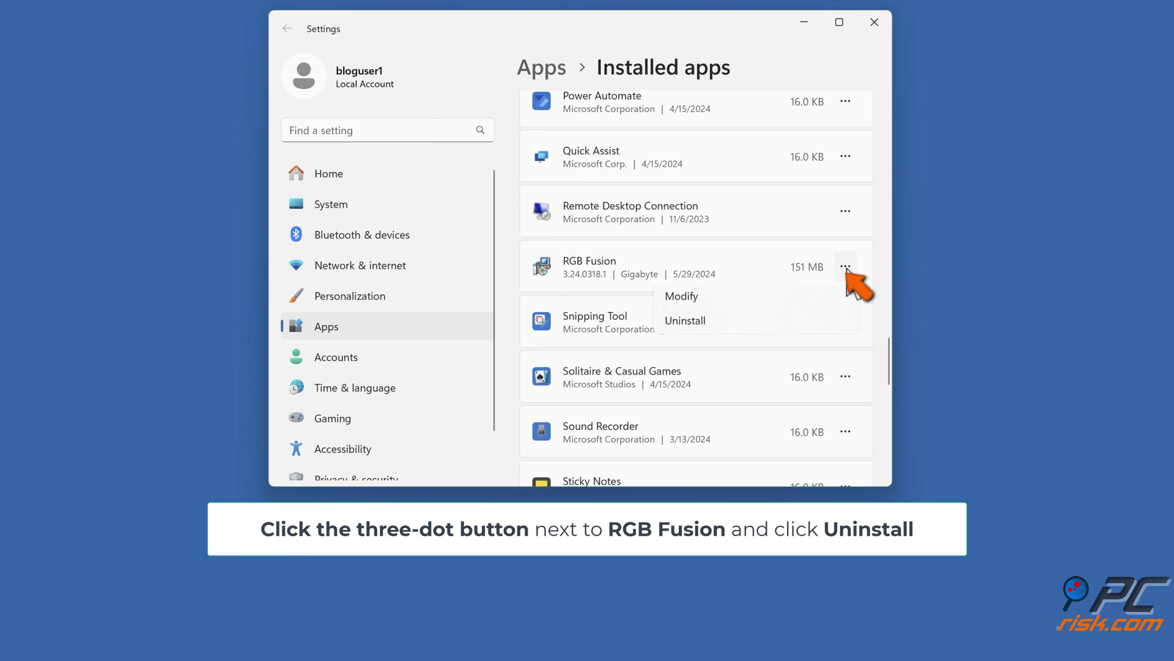
left_click(685, 324)
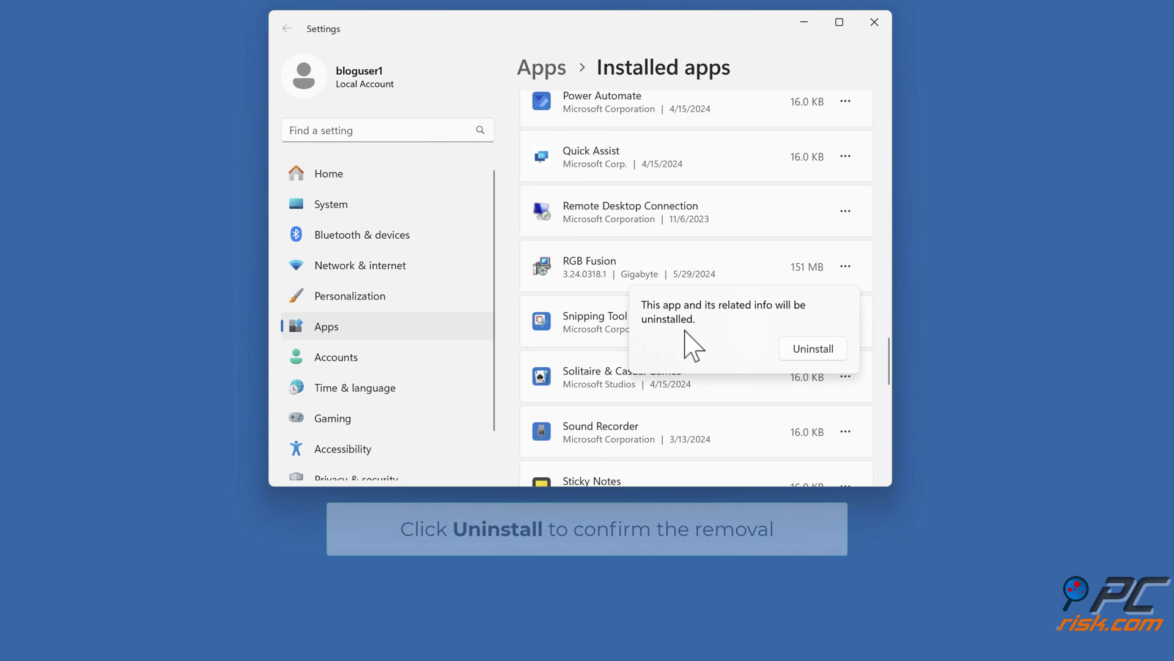
left_click(811, 357)
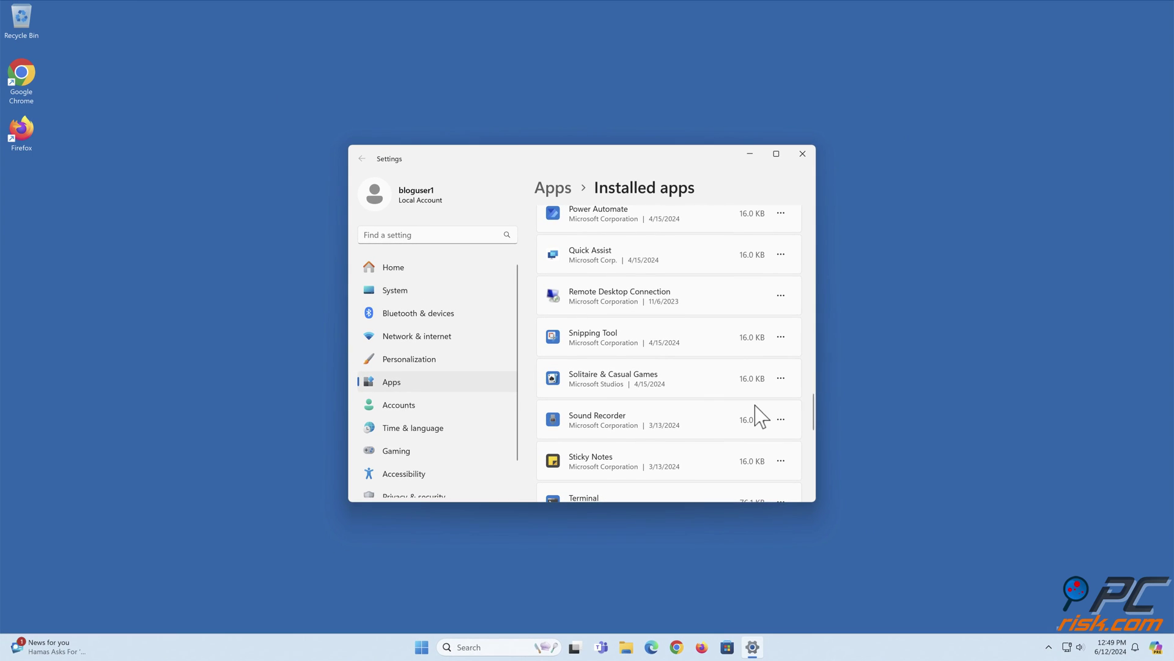
left_click(804, 157)
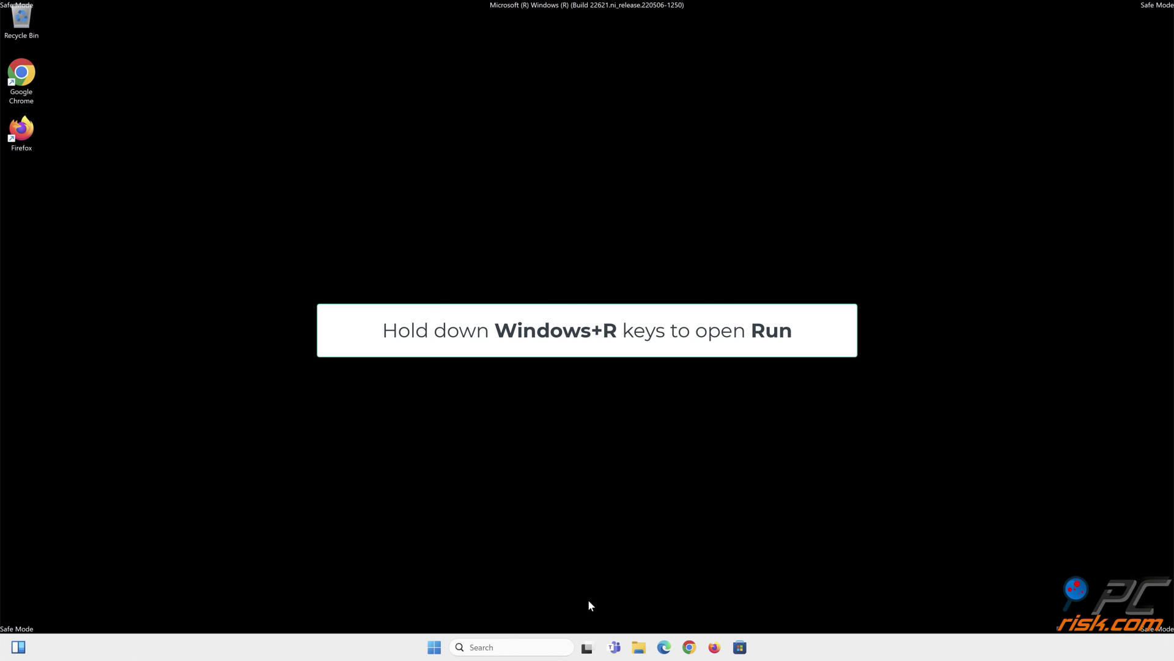
- Run gpedit.msc from the Run box to launch the Local Group Policy Editor
key("super+r")
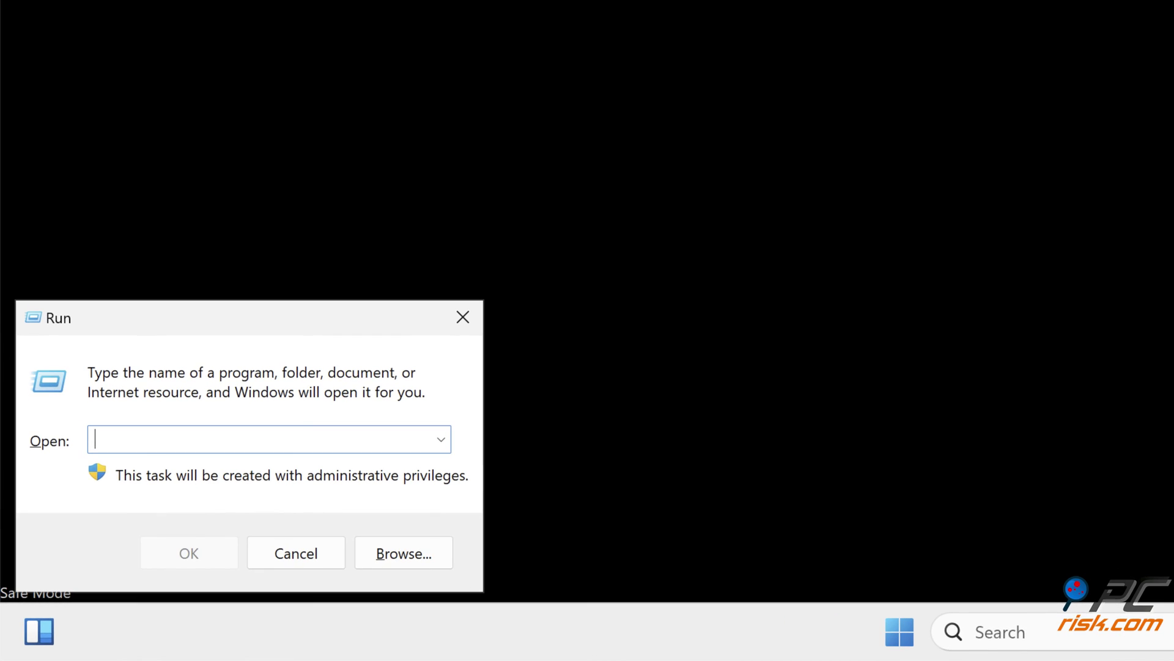
type("gpe")
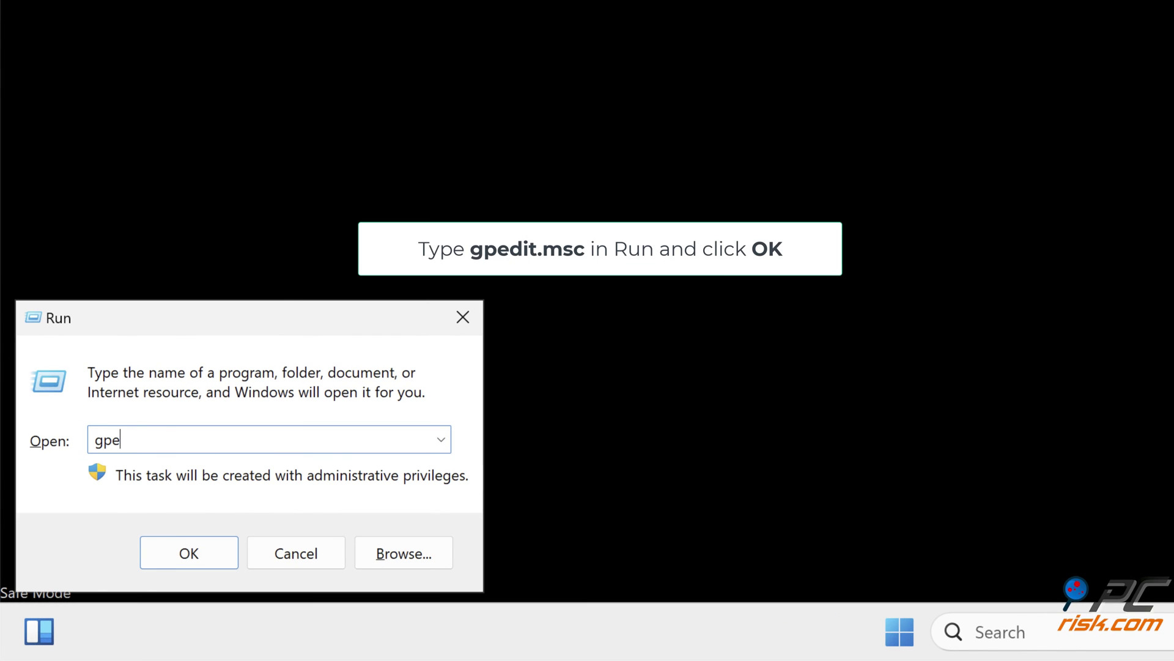
type("dit.msc")
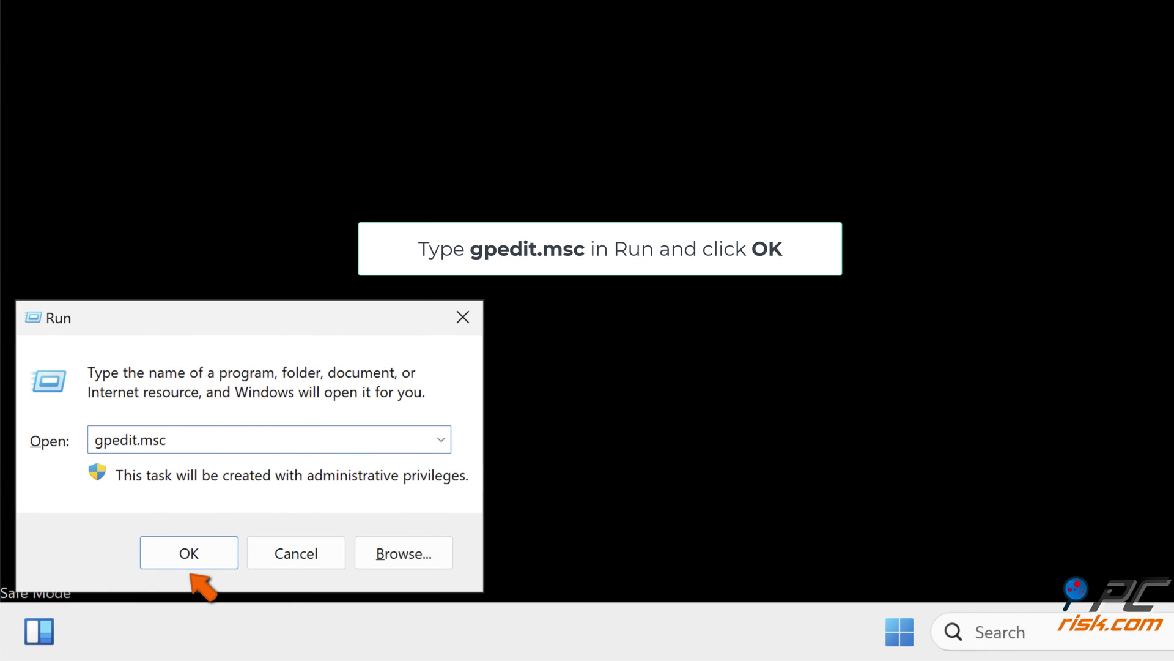
left_click(194, 567)
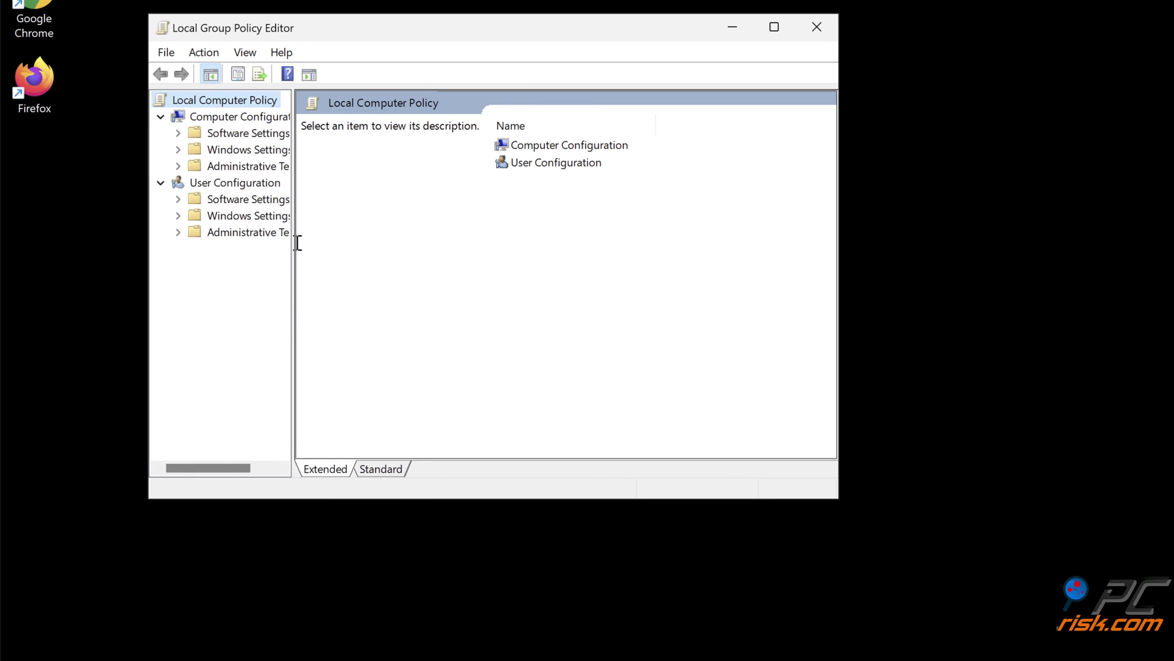
- Navigate to Administrative Templates > Windows Components > OneDrive and edit 'Prevent the usage of OneDrive for file storage'
left_click_drag(292, 245, 372, 248)
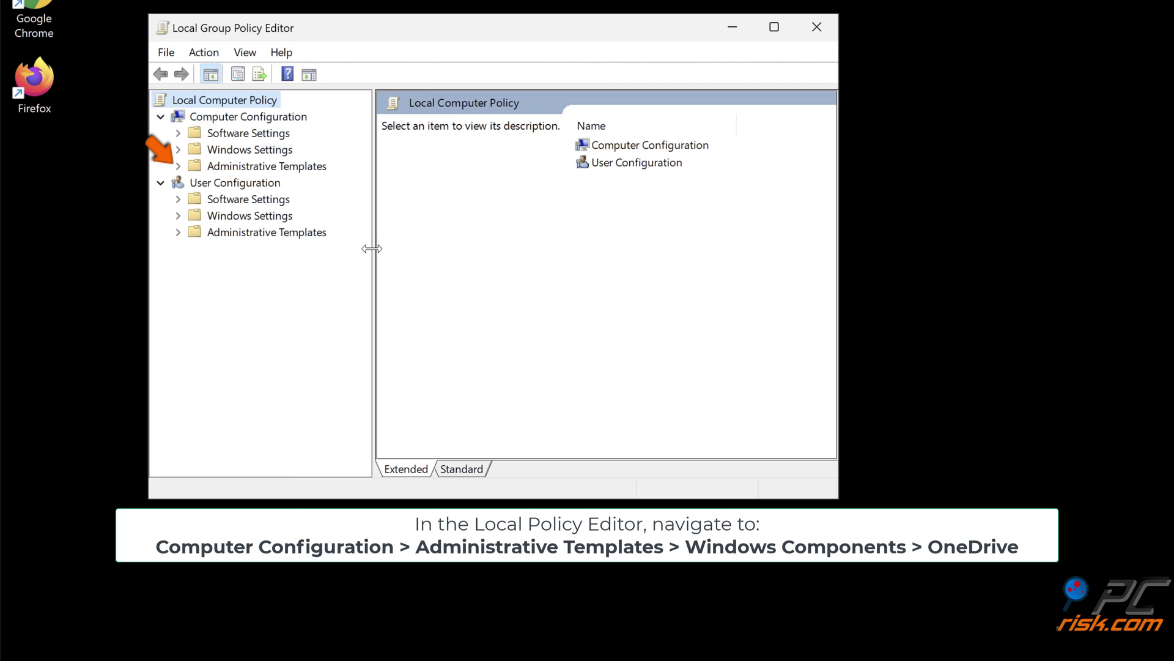
left_click(178, 166)
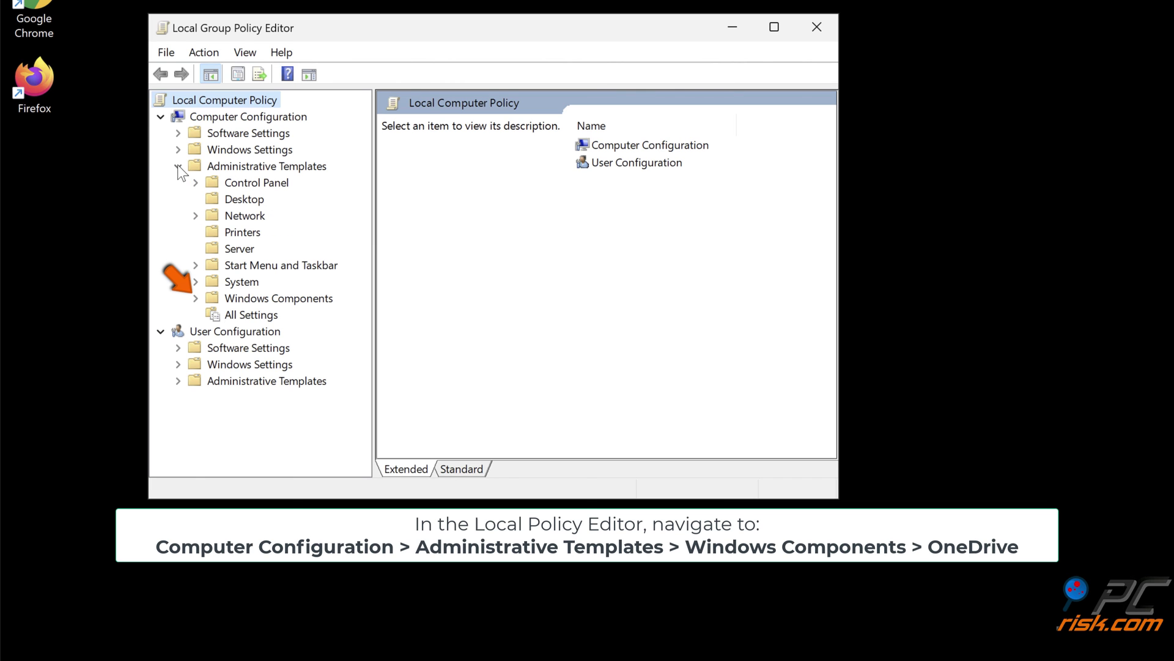
left_click(196, 299)
scroll(199, 313, "down", 12)
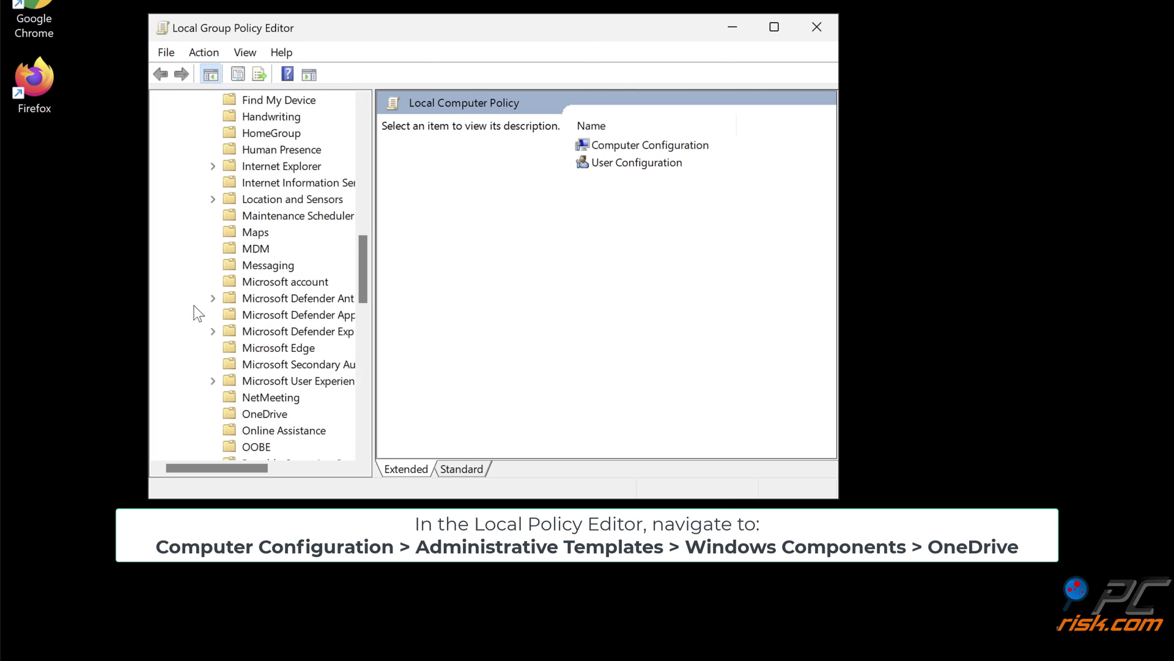
left_click(263, 315)
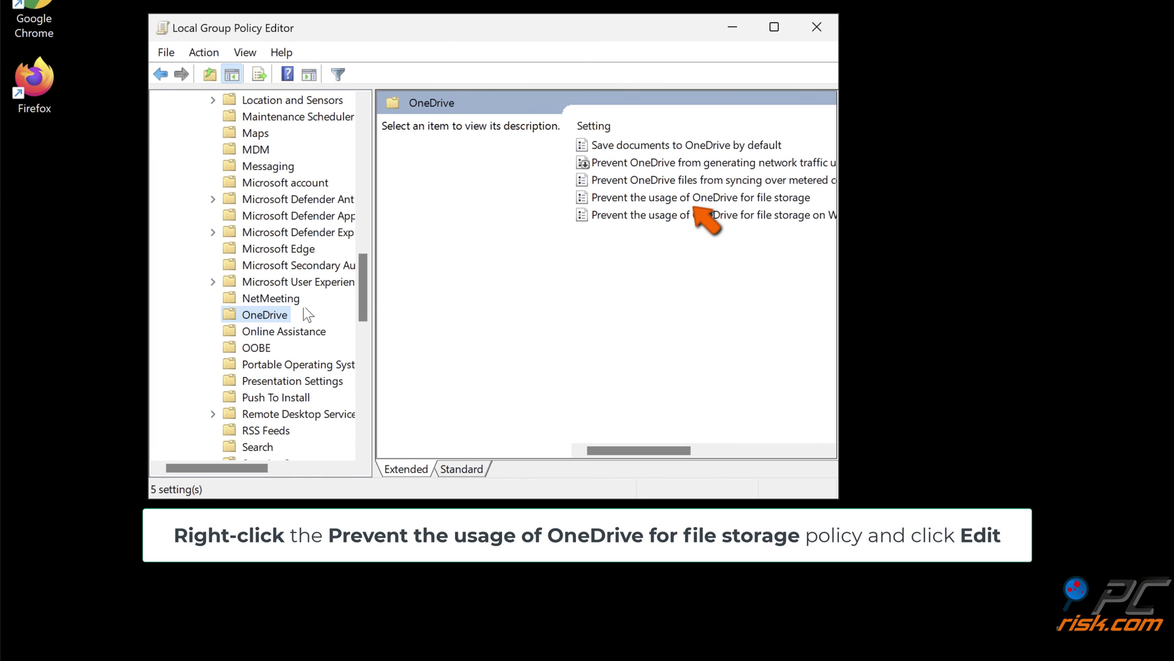
left_click(702, 197)
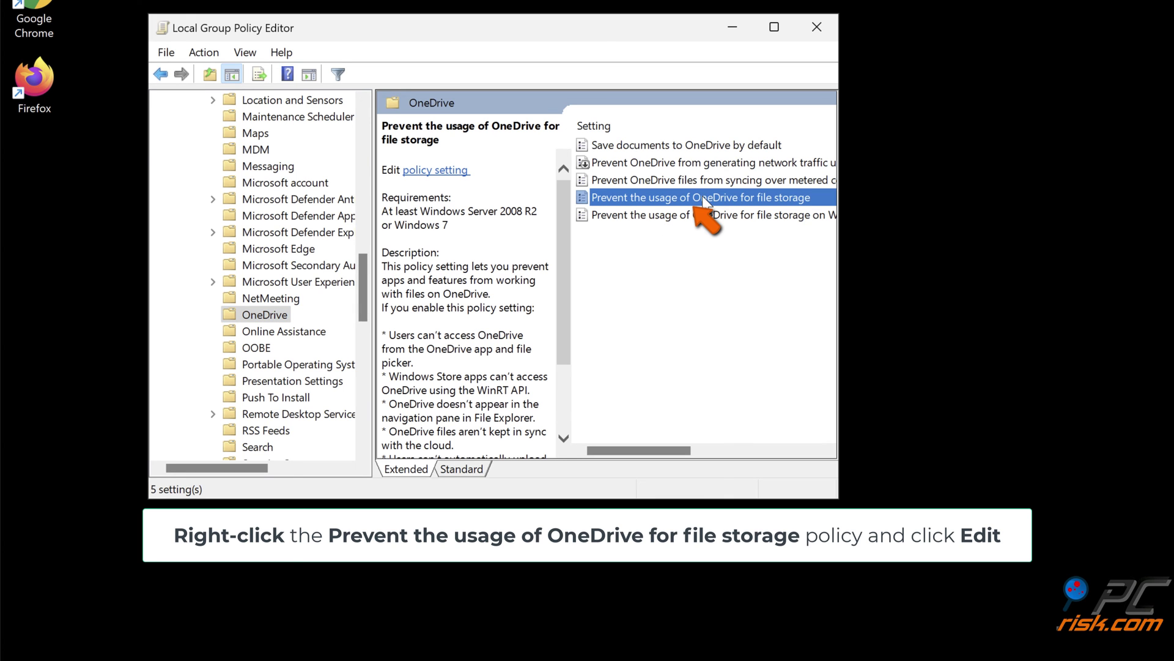
right_click(703, 197)
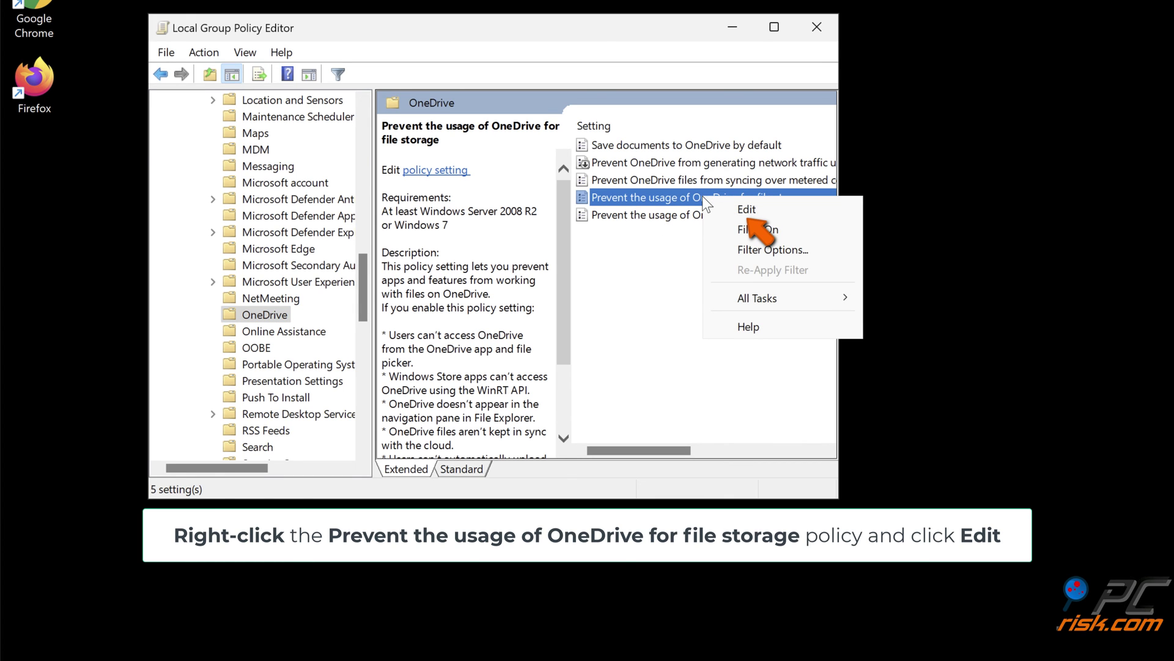
left_click(744, 210)
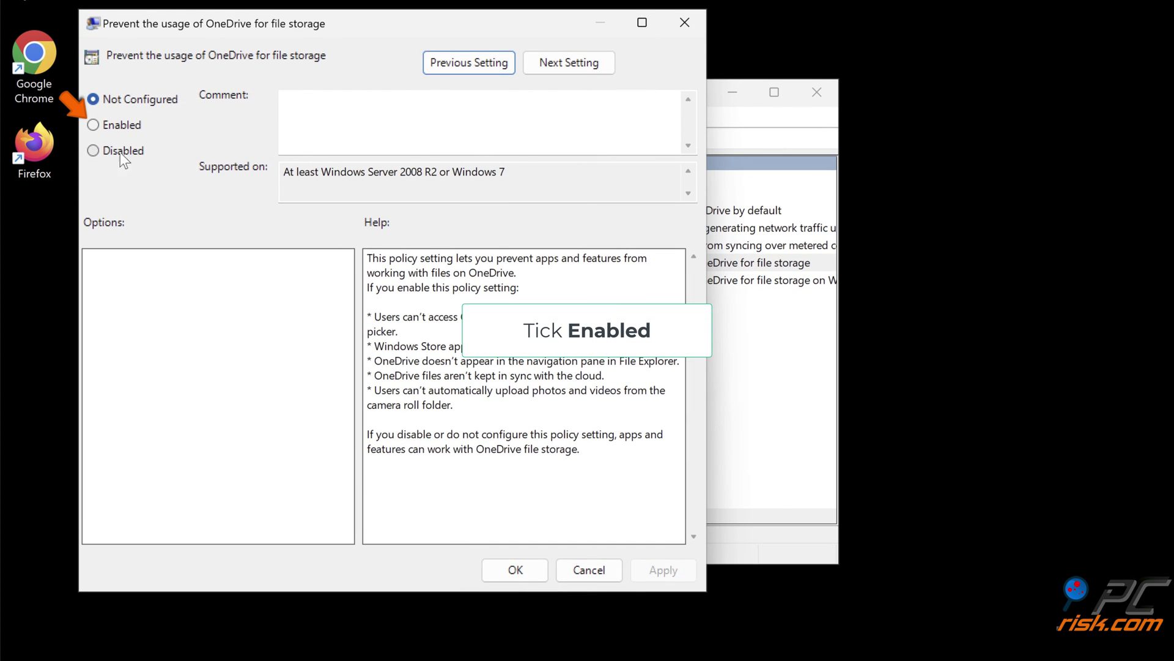
- Set 'Prevent the usage of OneDrive for file storage' to Enabled, apply it, and confirm with OK
left_click(94, 126)
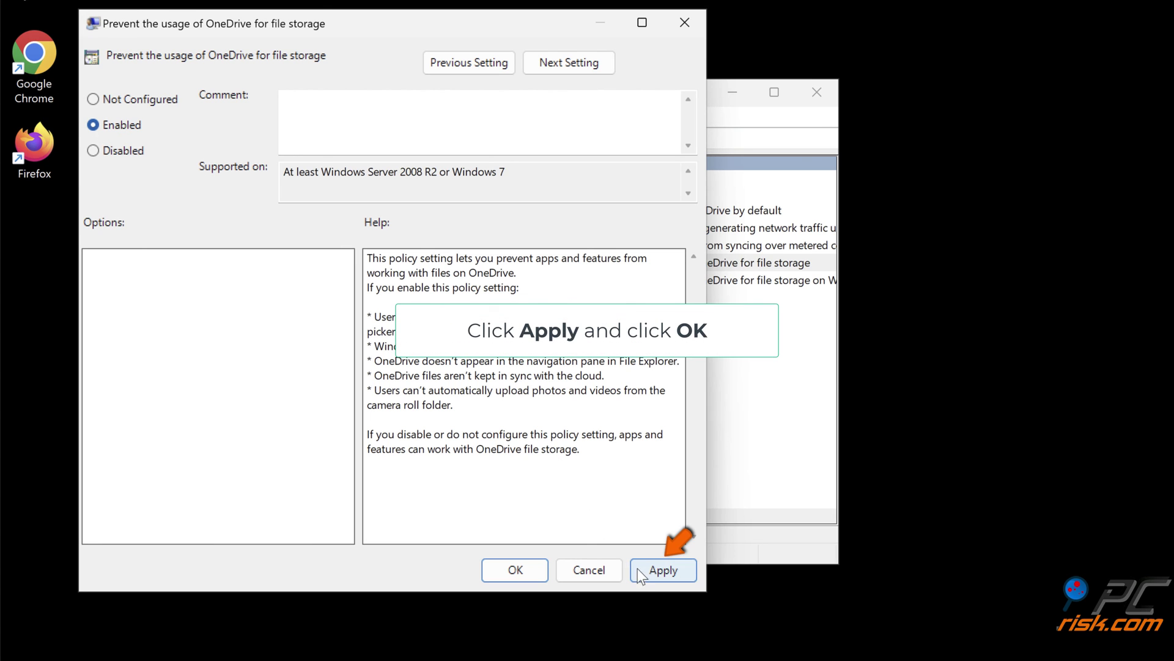
left_click(652, 574)
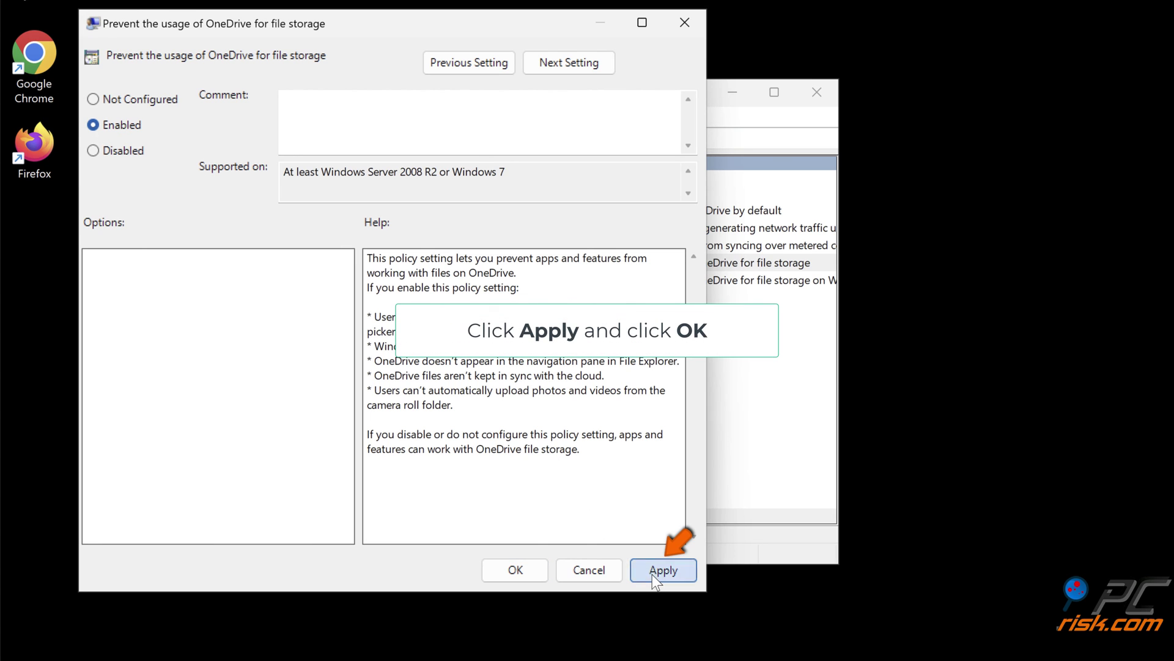
left_click(515, 572)
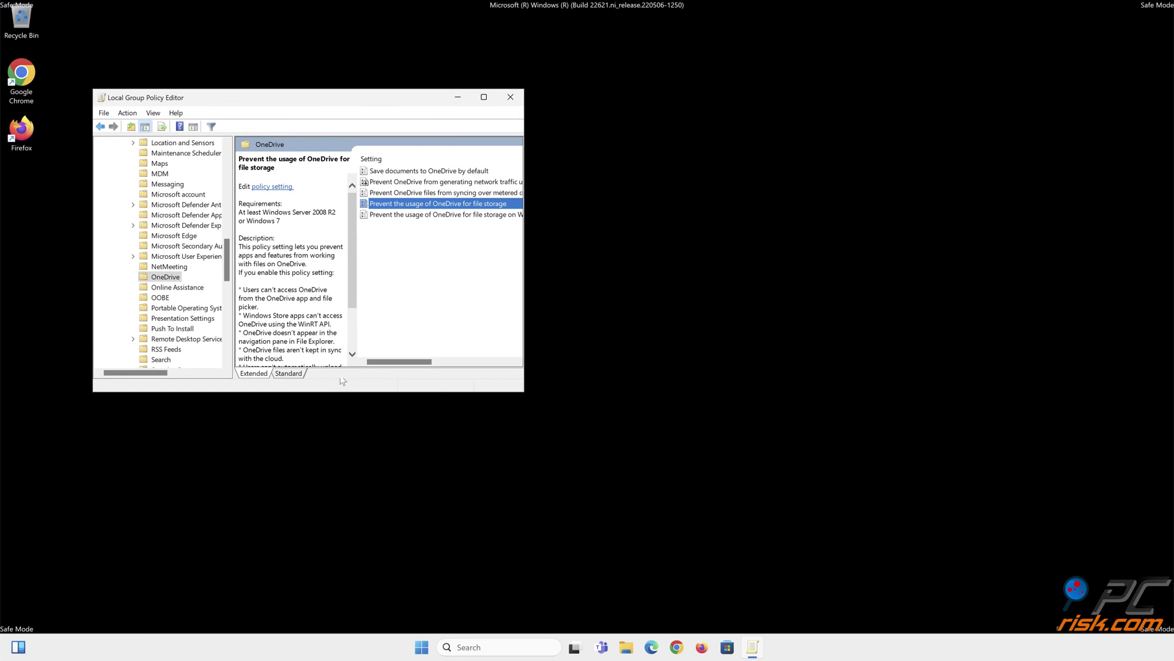
- Close the Local Group Policy Editor and restart the computer from Start > Power
left_click(511, 98)
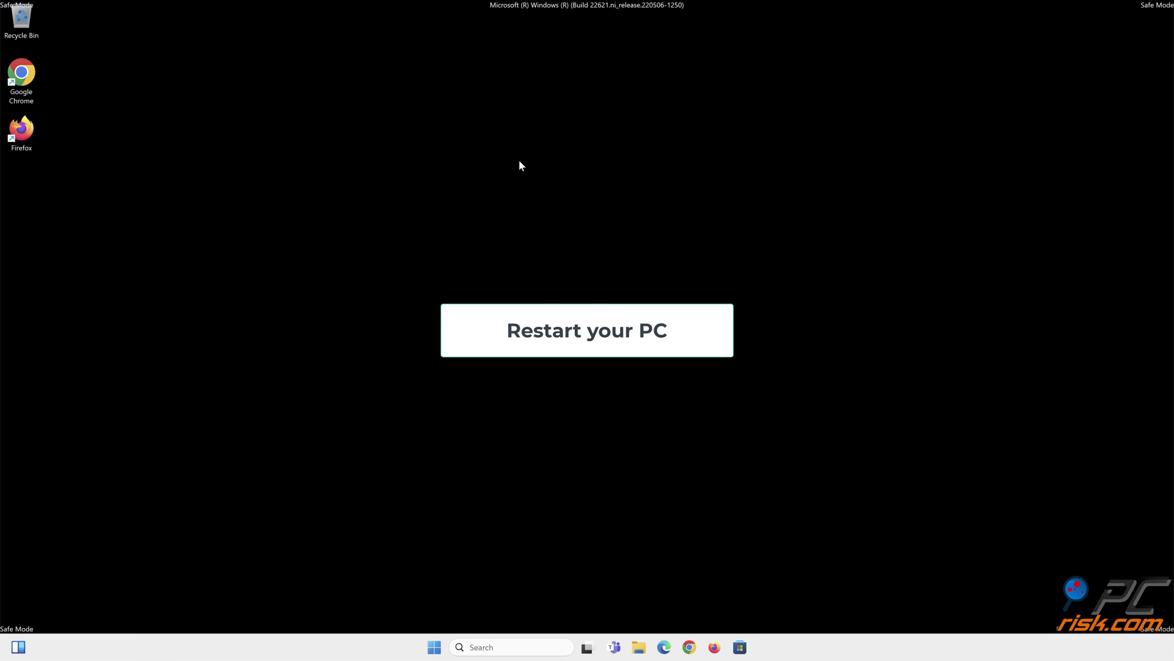
left_click(434, 646)
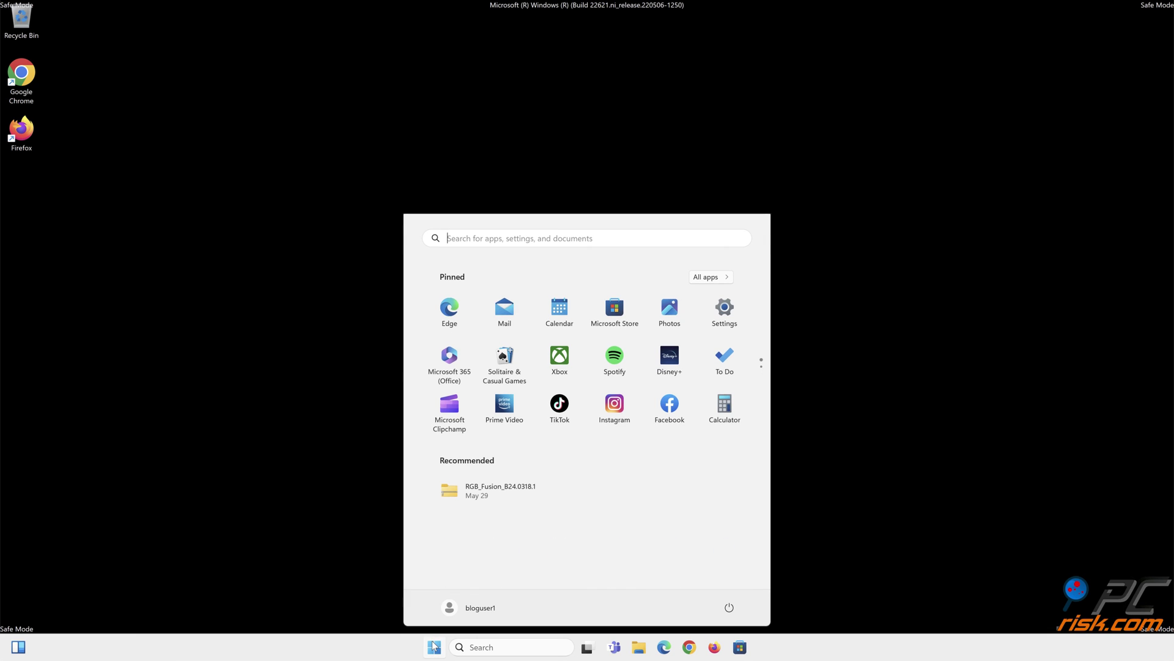
left_click(729, 608)
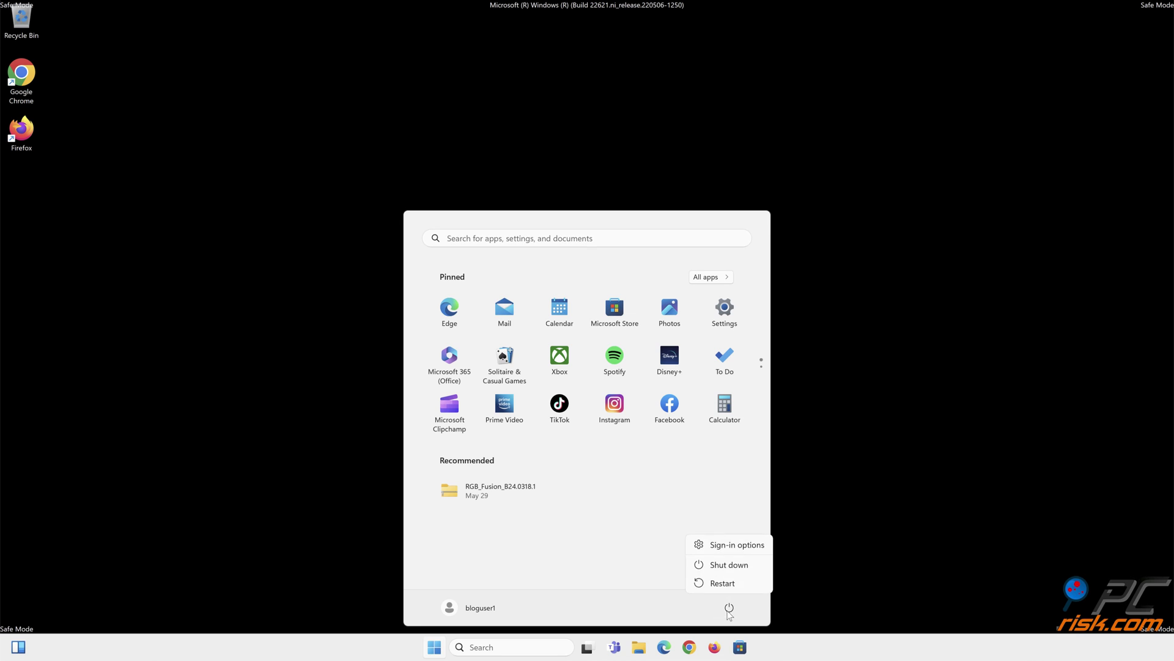
left_click(725, 584)
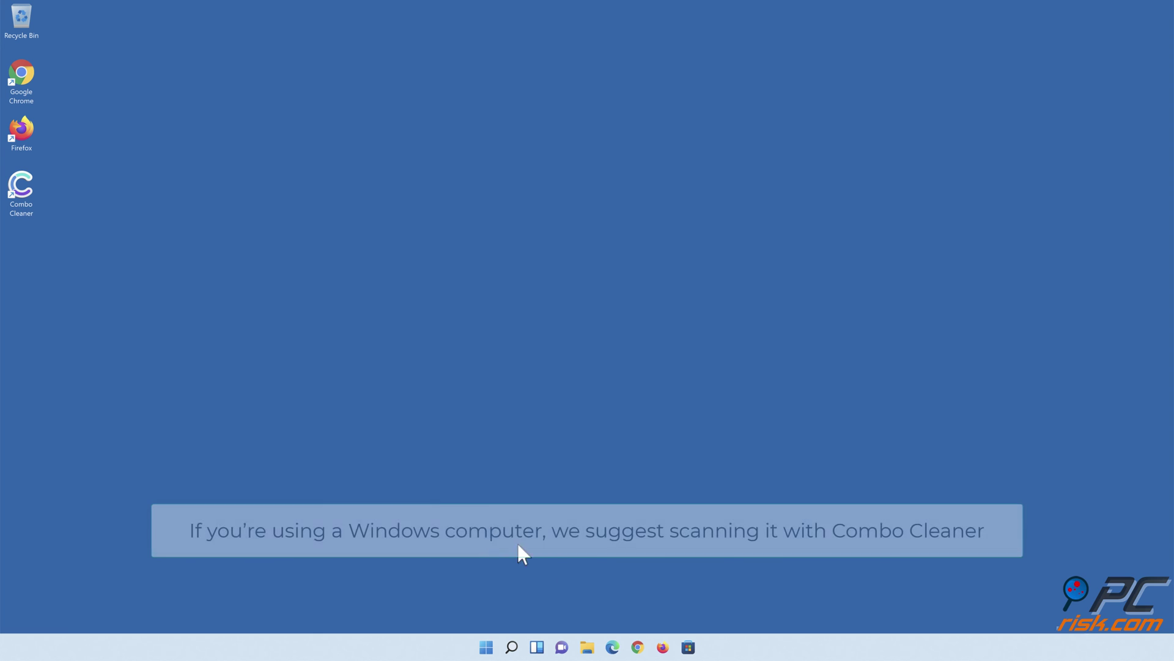
- Launch Combo Cleaner, run a quick scan, and quarantine all 323 detected threats
double_click(30, 207)
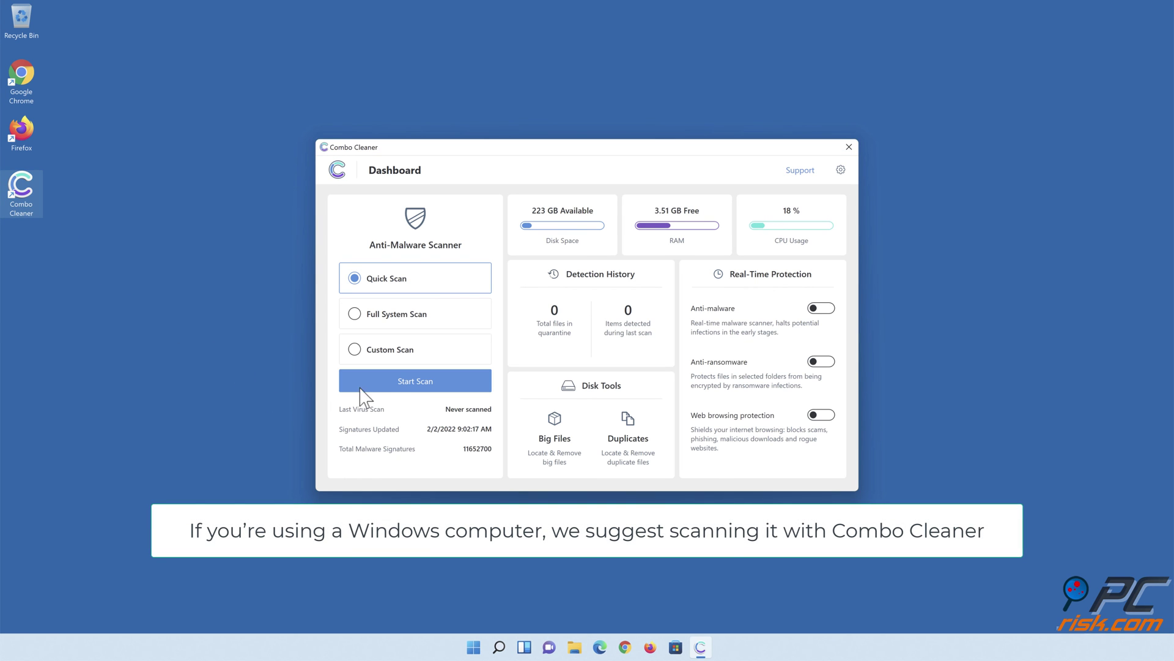
left_click(415, 390)
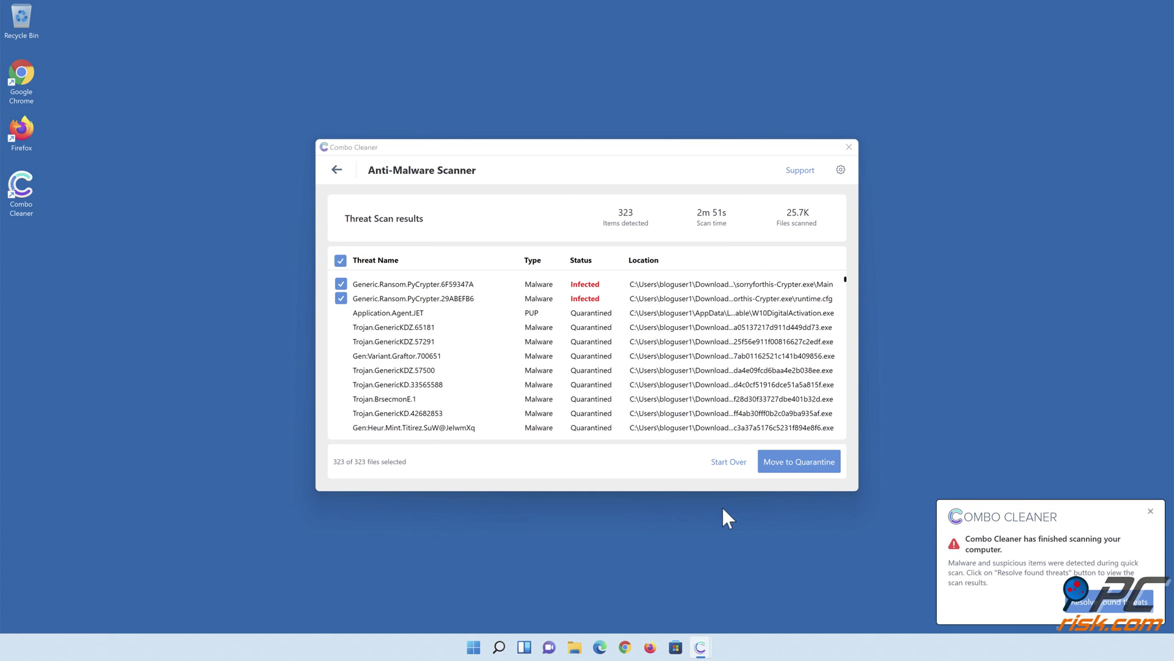
left_click(796, 469)
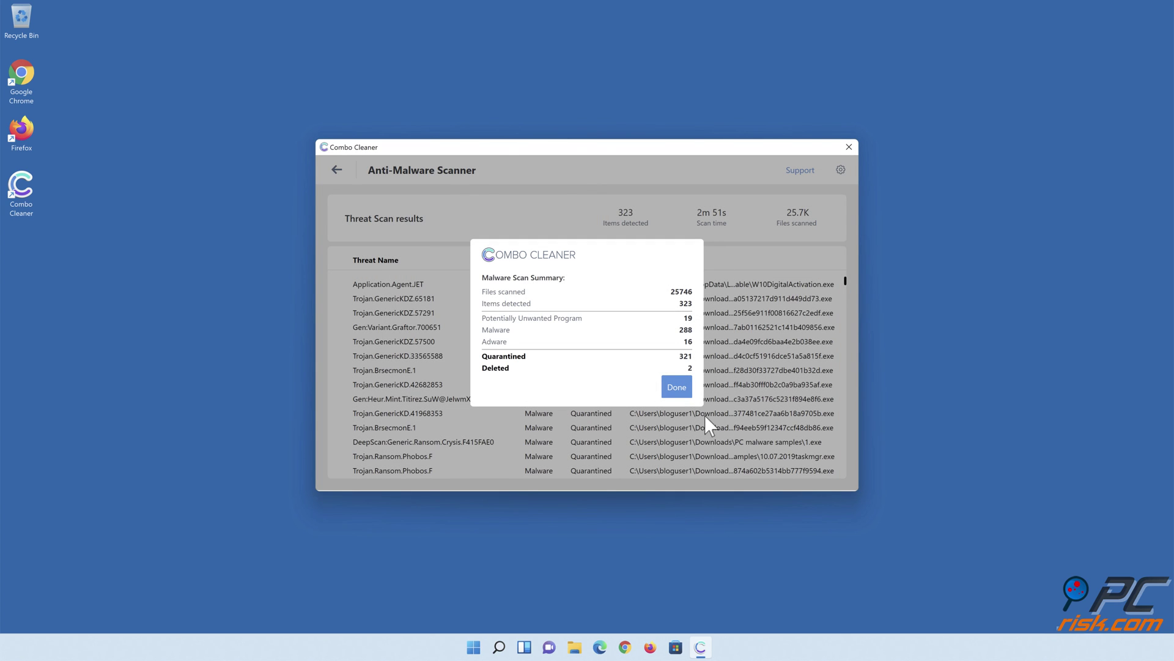
left_click(676, 391)
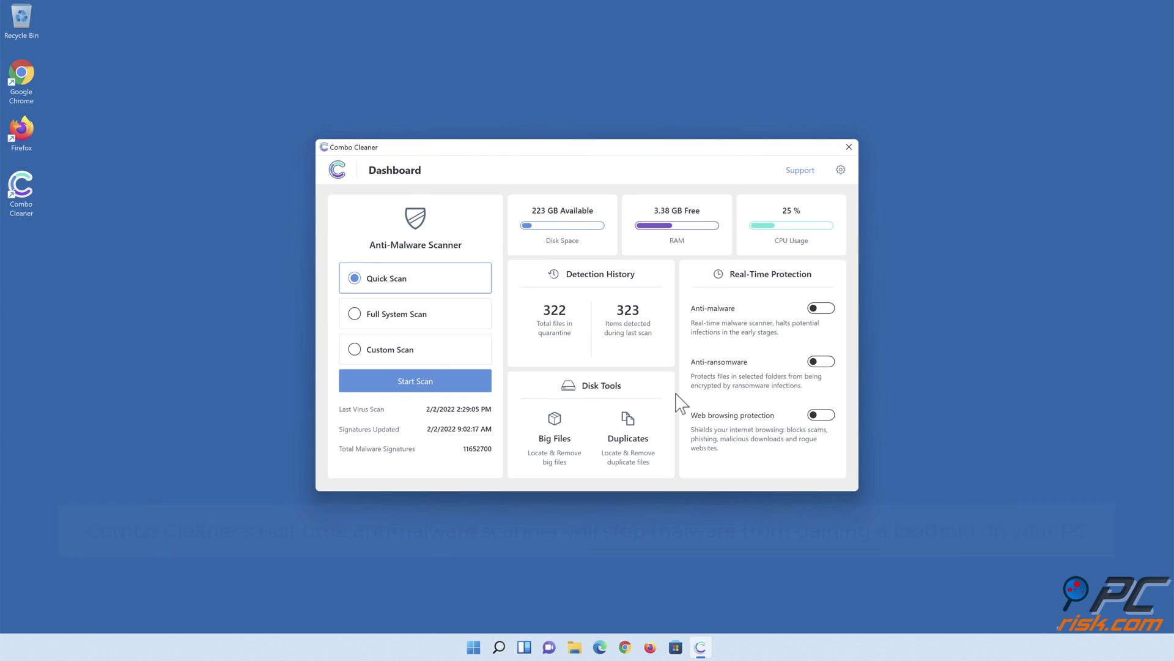
- Enable anti-malware, anti-ransomware protecting the Documents folder, and web browsing protection
left_click(820, 312)
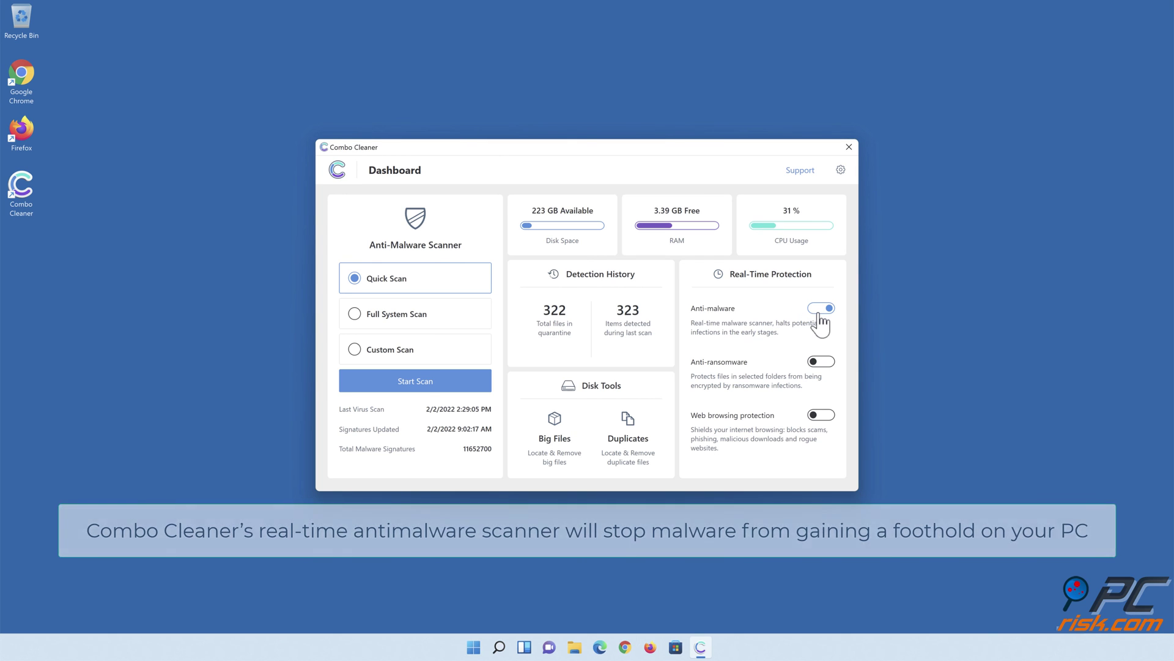
left_click(820, 362)
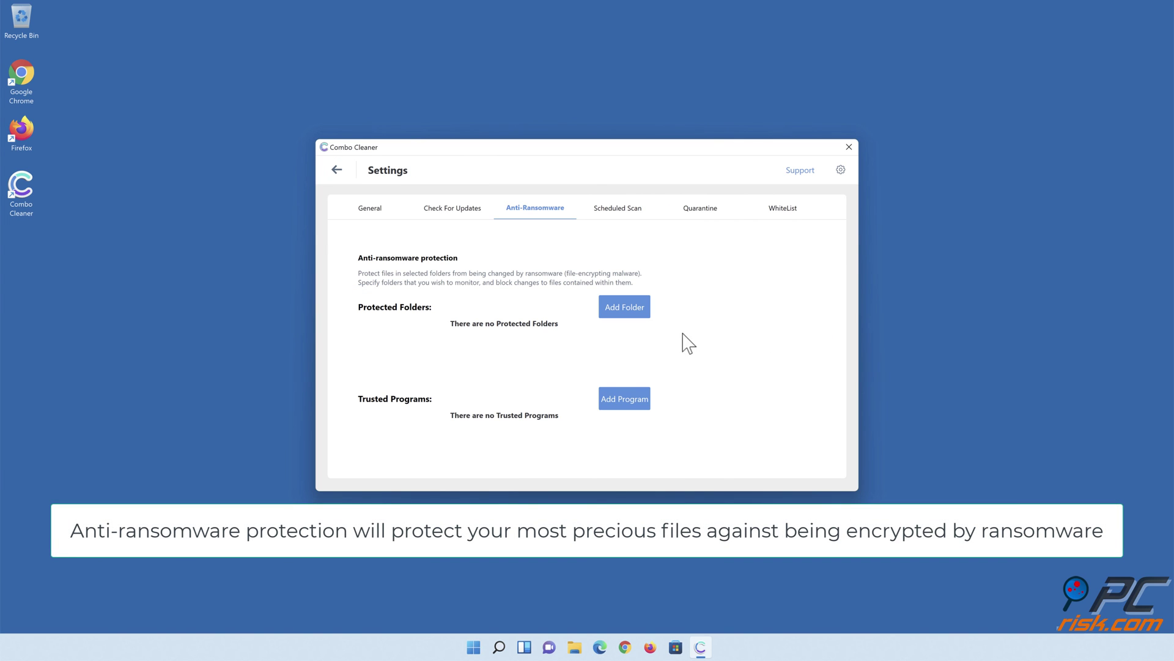
left_click(626, 311)
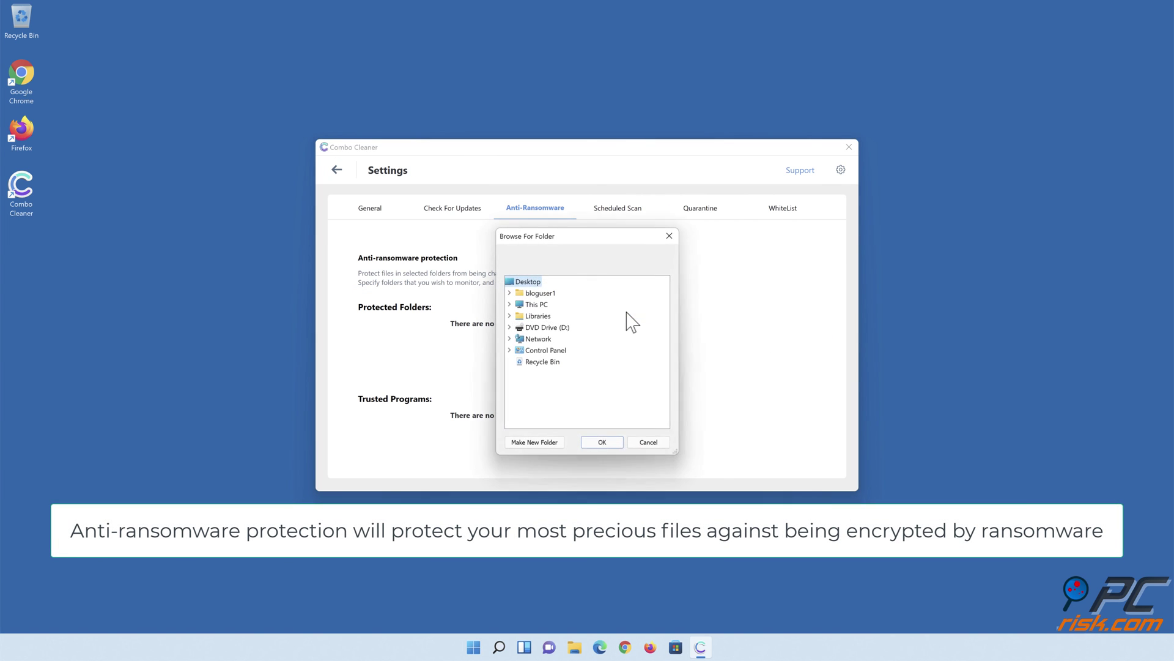
left_click(510, 316)
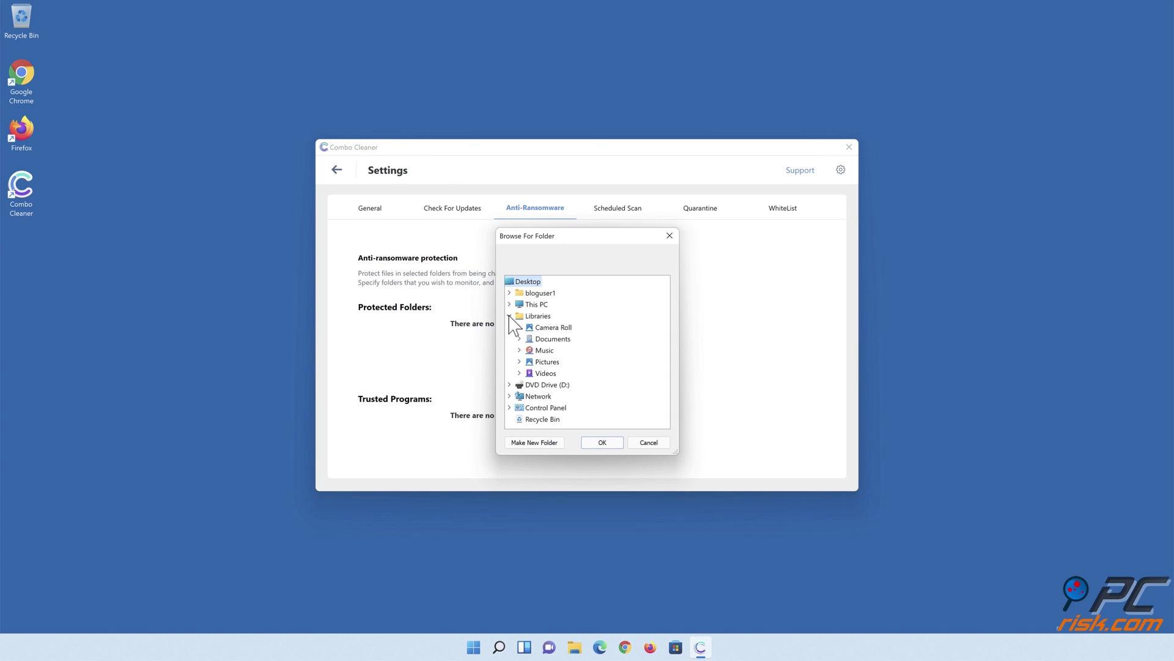
left_click(519, 338)
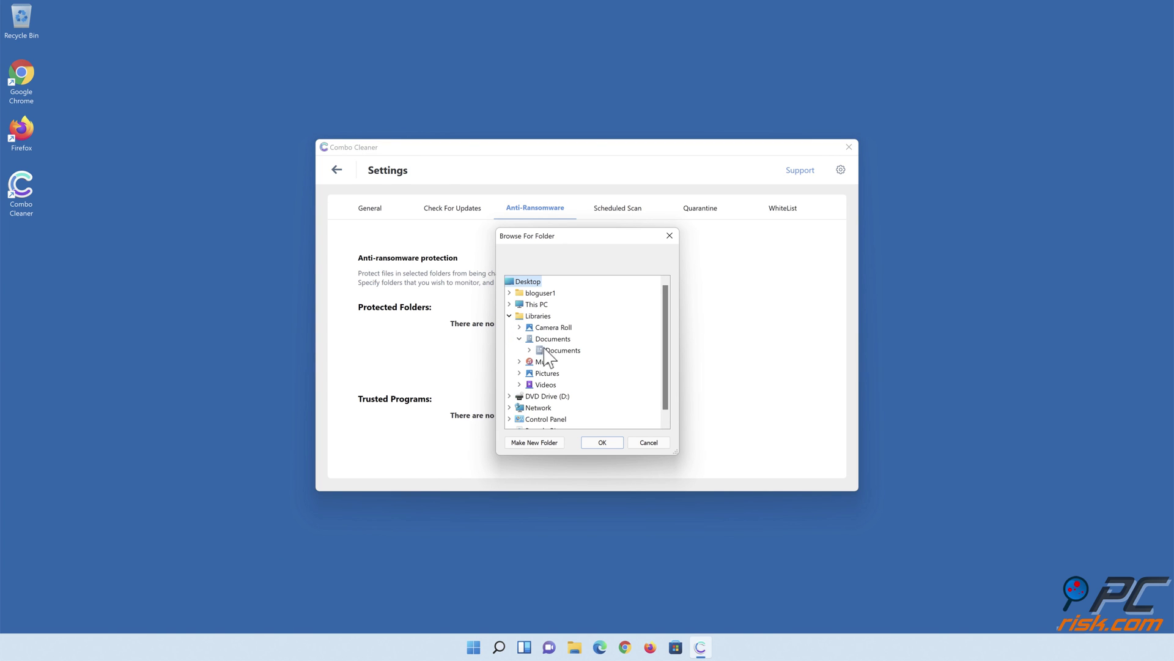
left_click(552, 352)
left_click(603, 442)
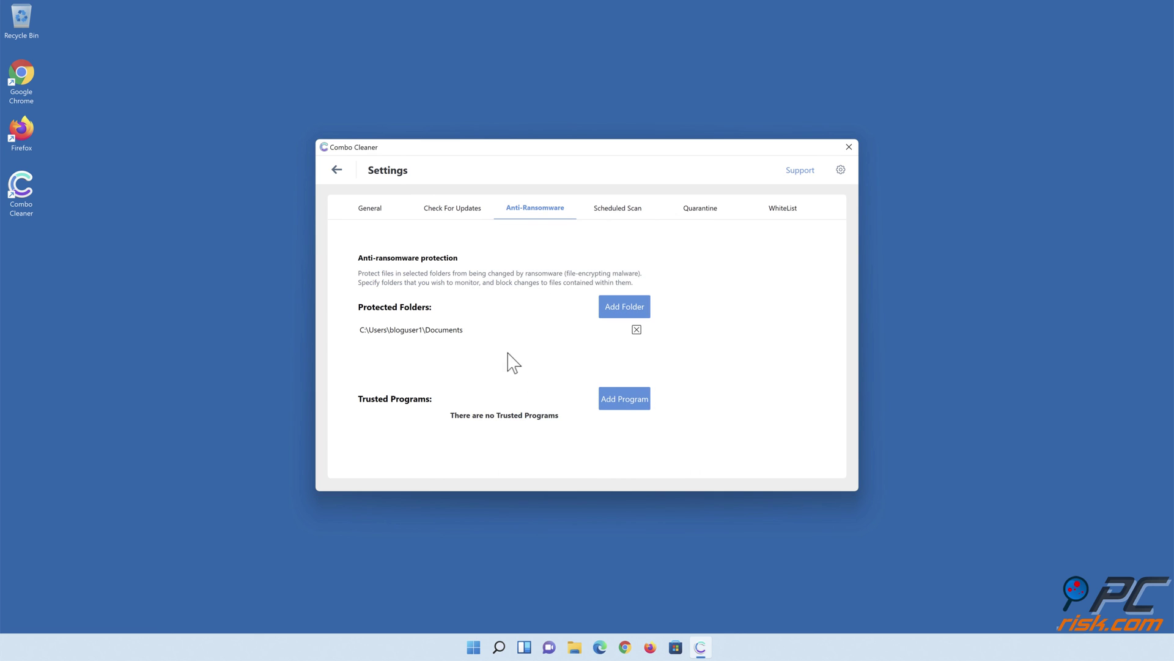
left_click(338, 171)
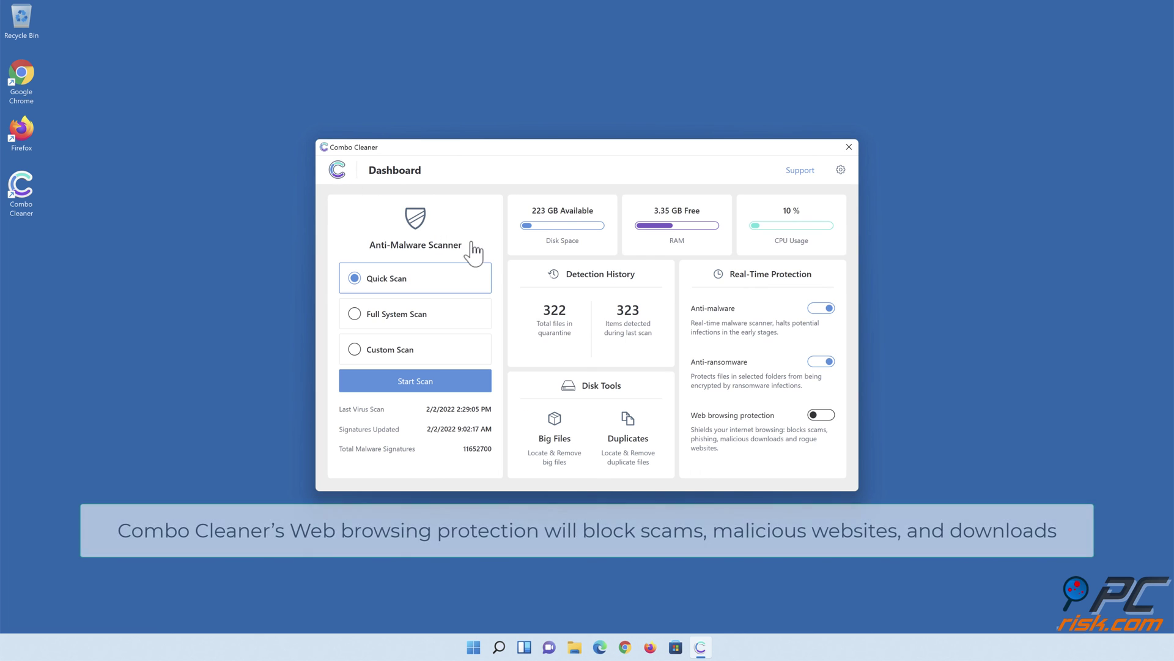
left_click(821, 416)
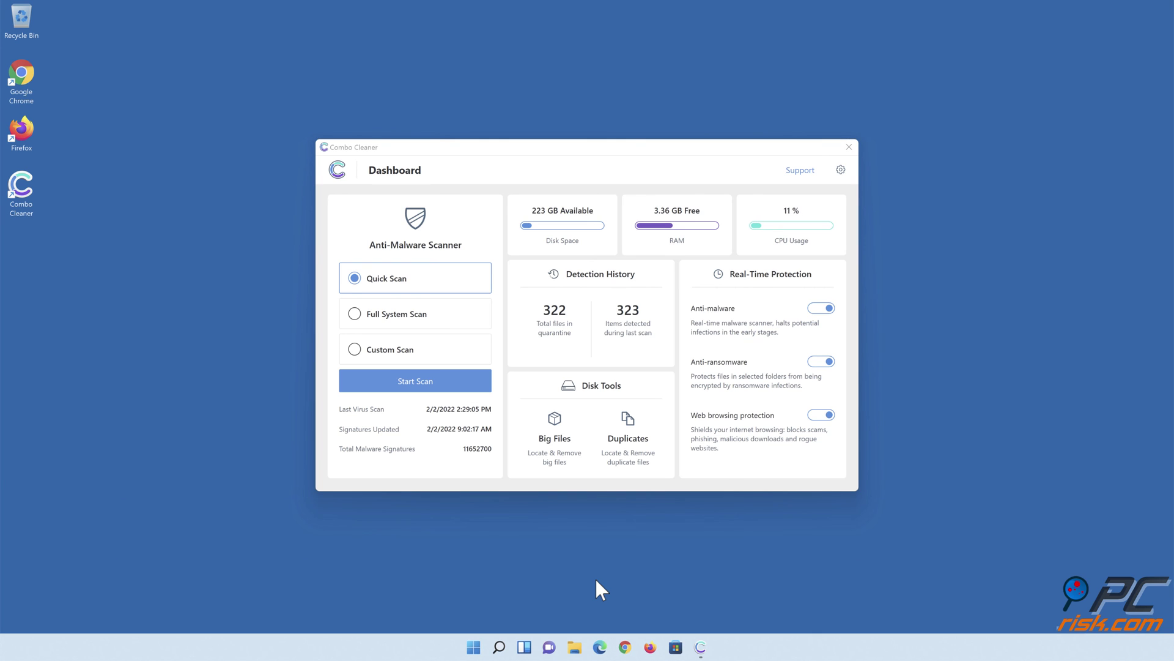
- Close the Combo Cleaner window to return to the desktop
left_click(849, 146)
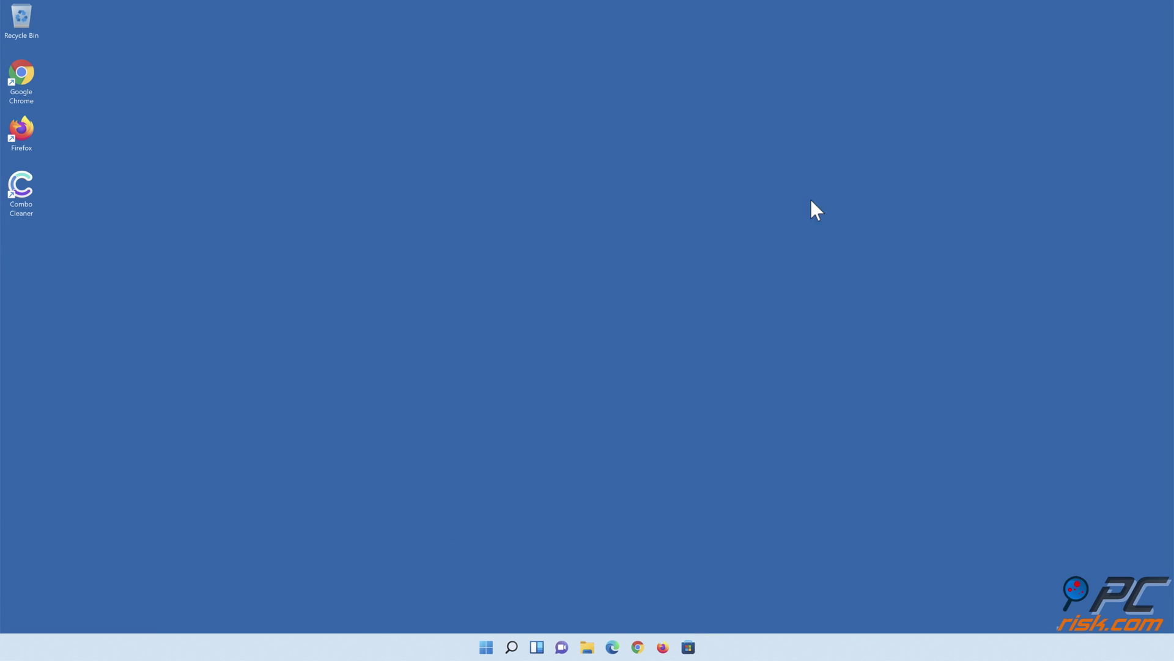